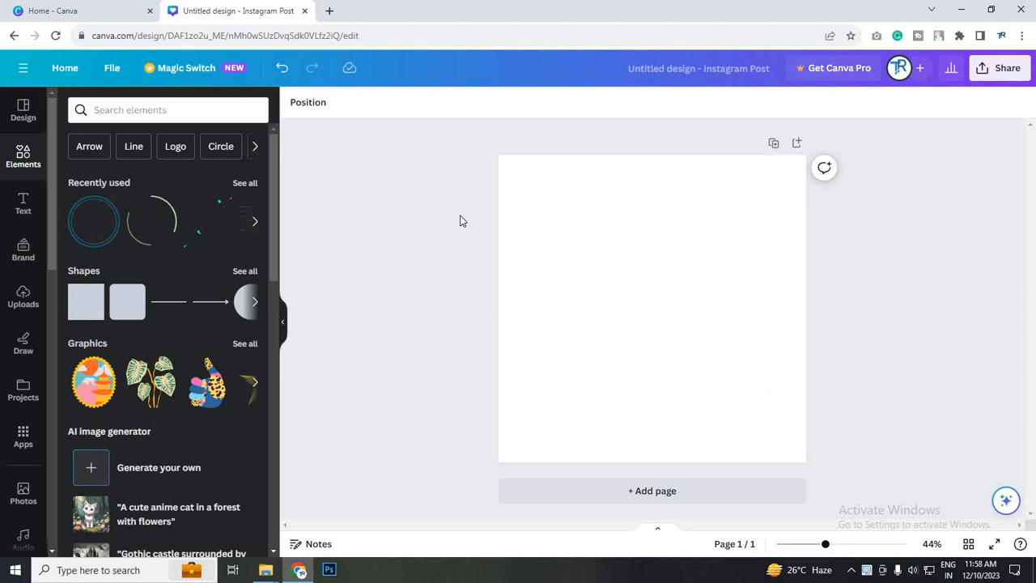
left_click(149, 109)
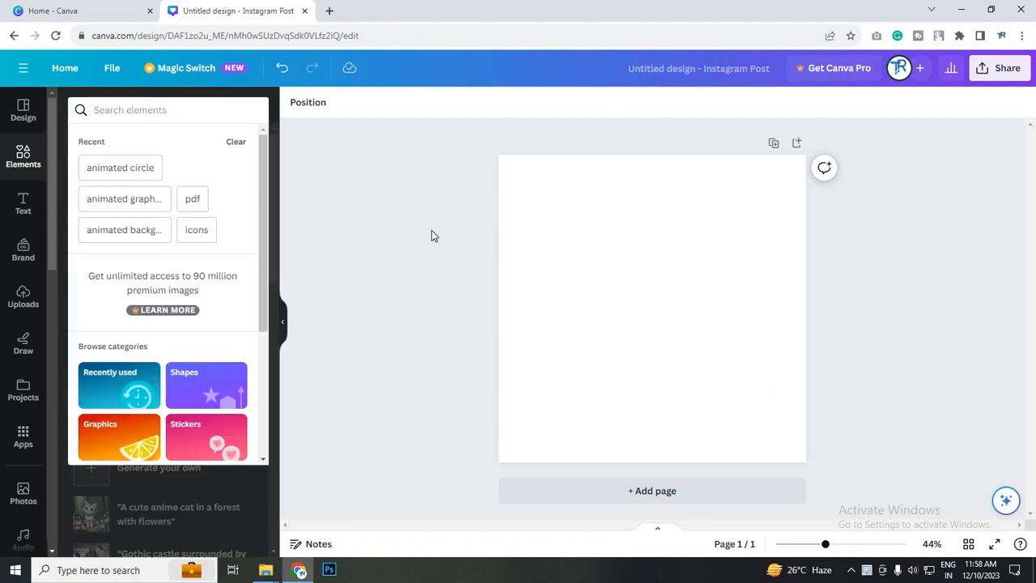
left_click(432, 235)
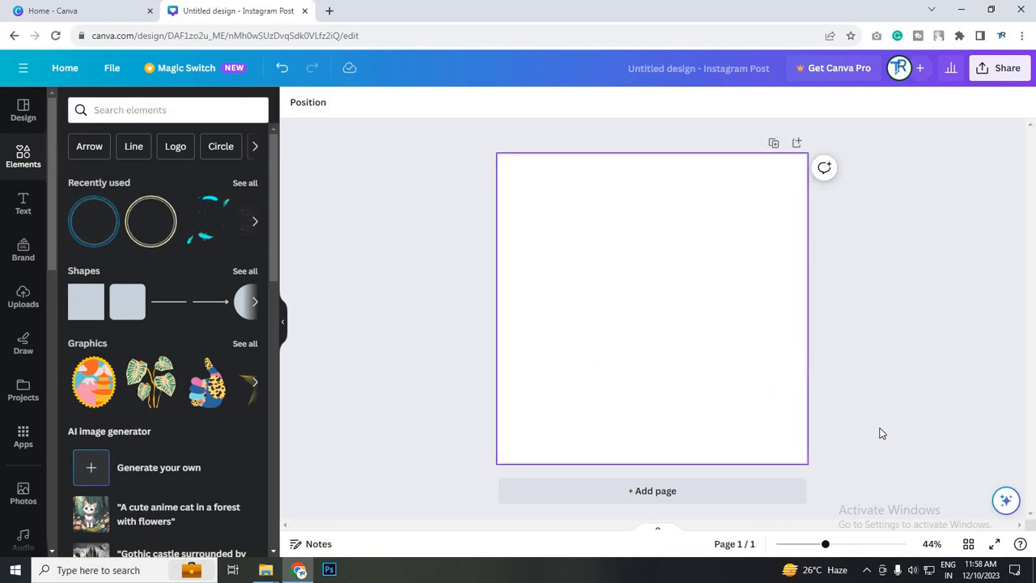
- Browse the available apps and open the Wave Generator app
left_click(25, 438)
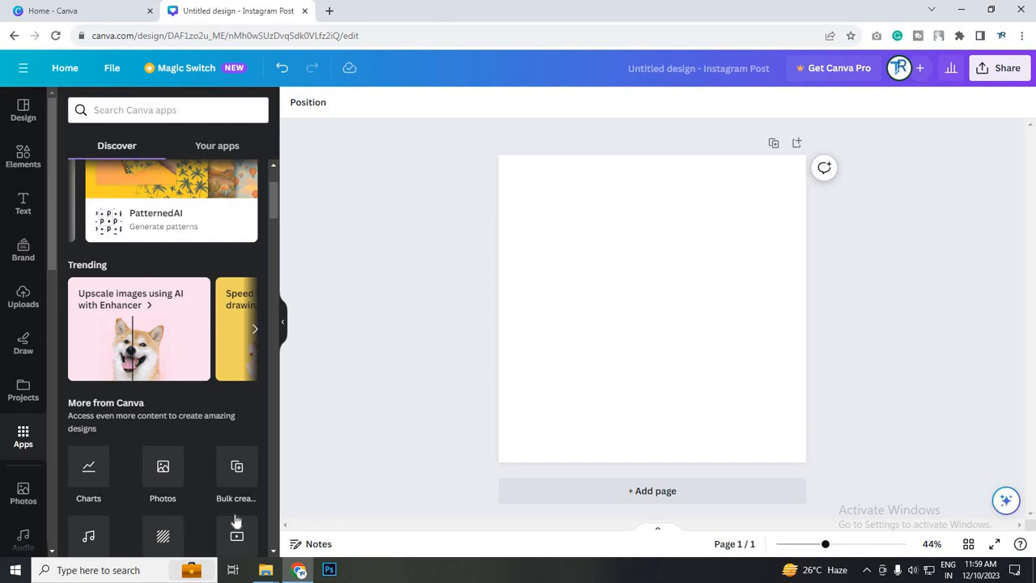
scroll(234, 520, "down", 8)
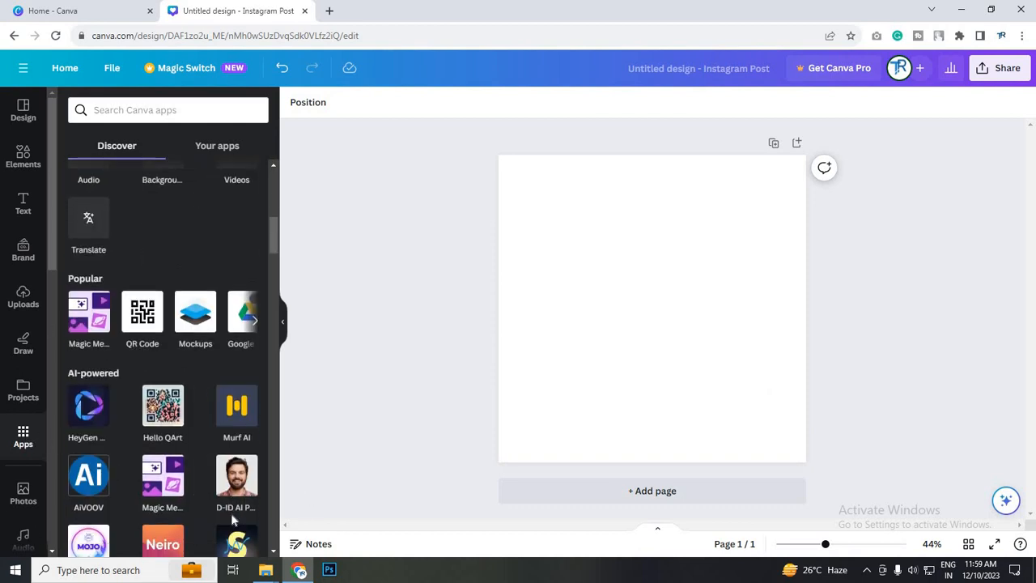
scroll(232, 518, "down", 10)
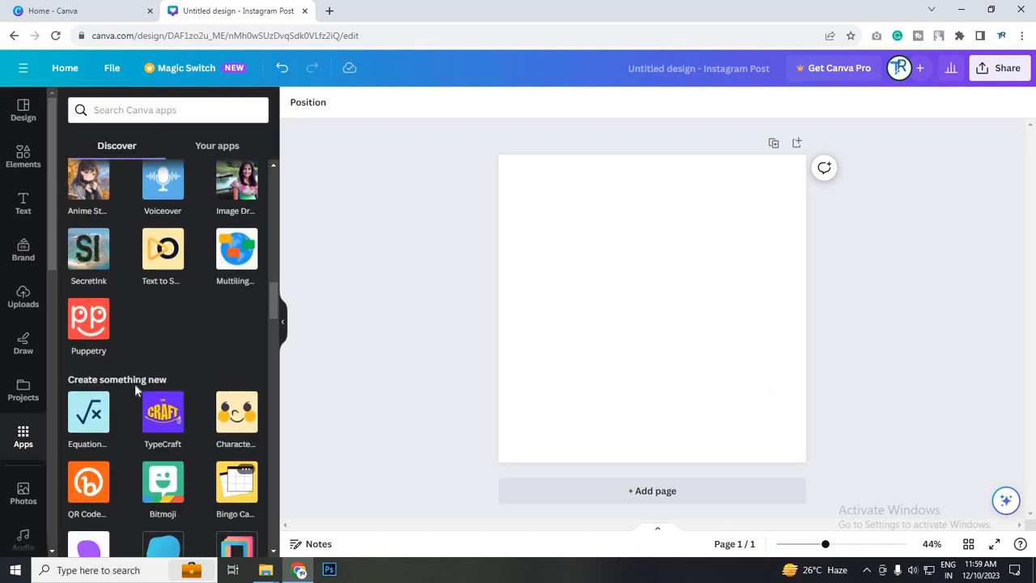
scroll(189, 486, "down", 5)
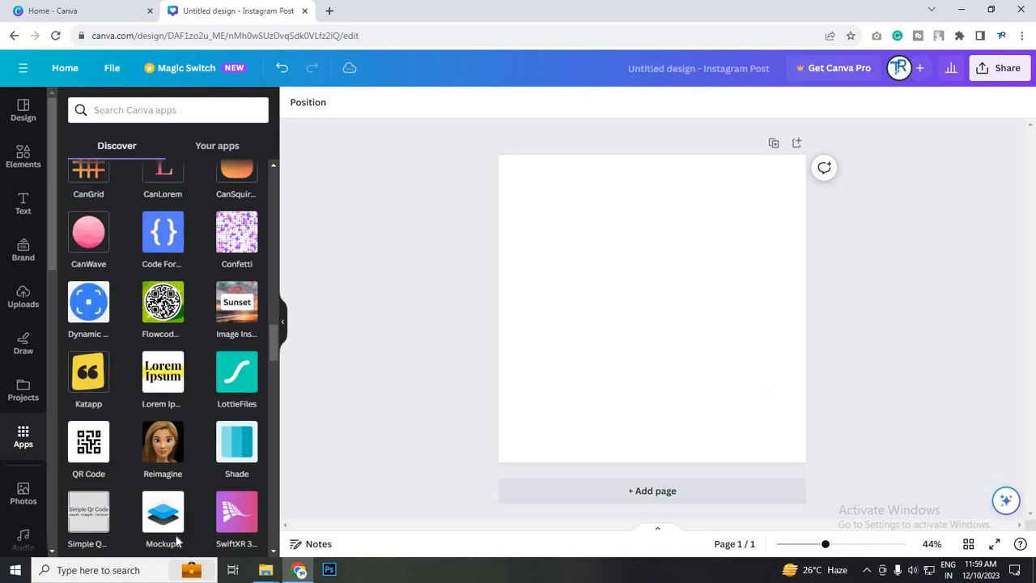
scroll(73, 260, "down", 3)
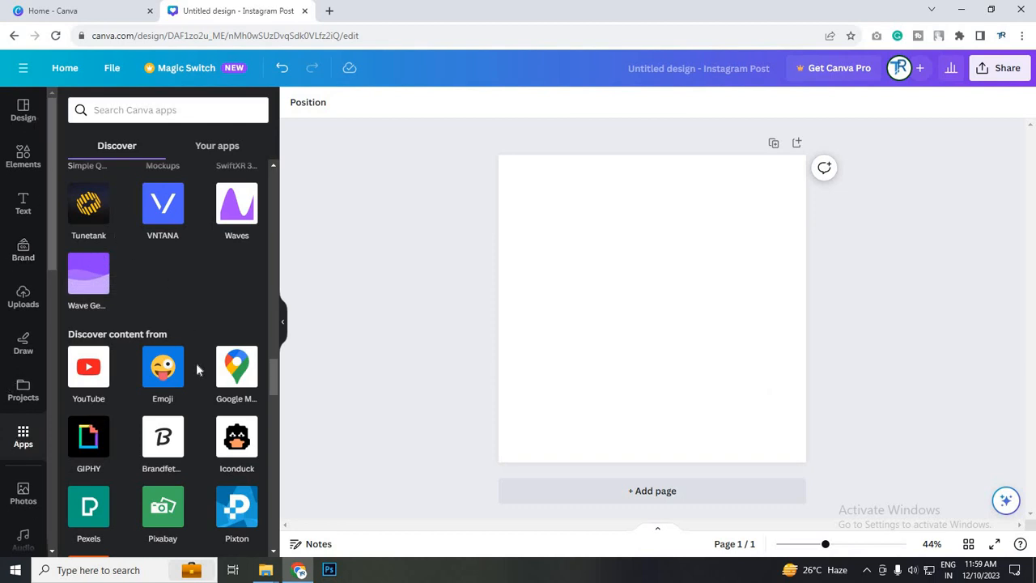
scroll(115, 409, "up", 3)
scroll(86, 395, "down", 3)
scroll(23, 453, "down", 5)
scroll(22, 453, "down", 5)
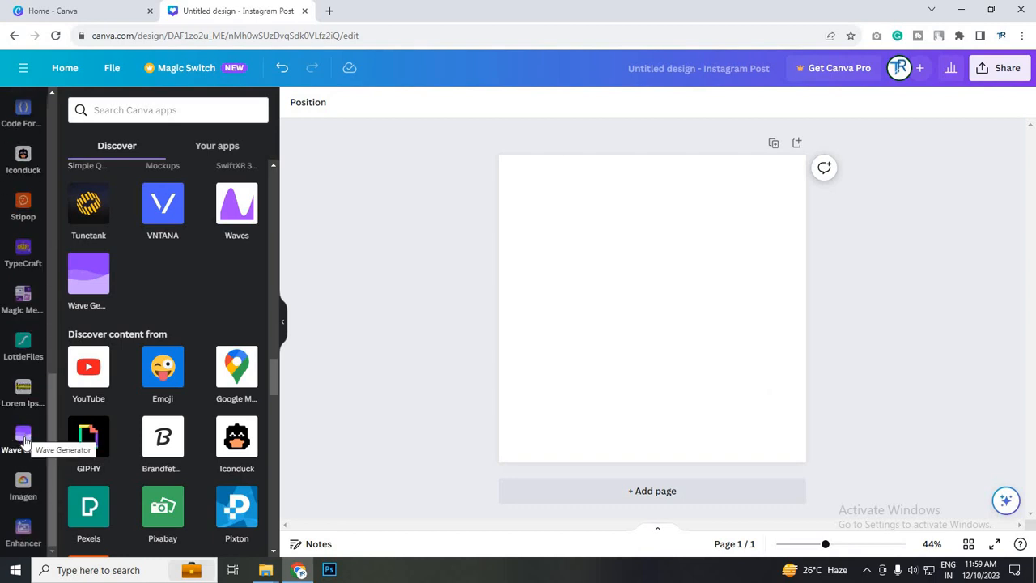
left_click(24, 440)
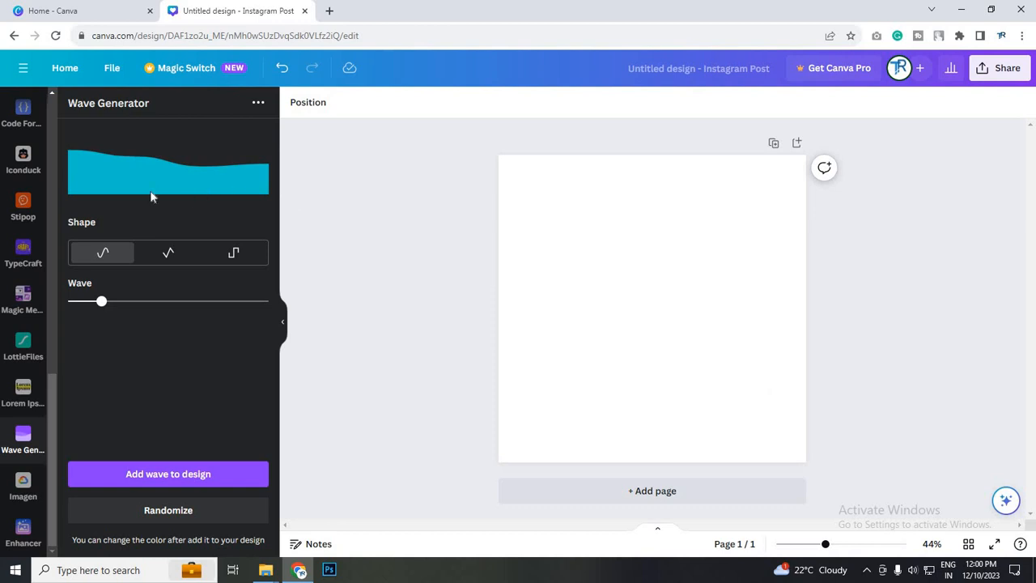
- Preview the angular and stepped wave shapes and return to the smooth curve shape
left_click(169, 253)
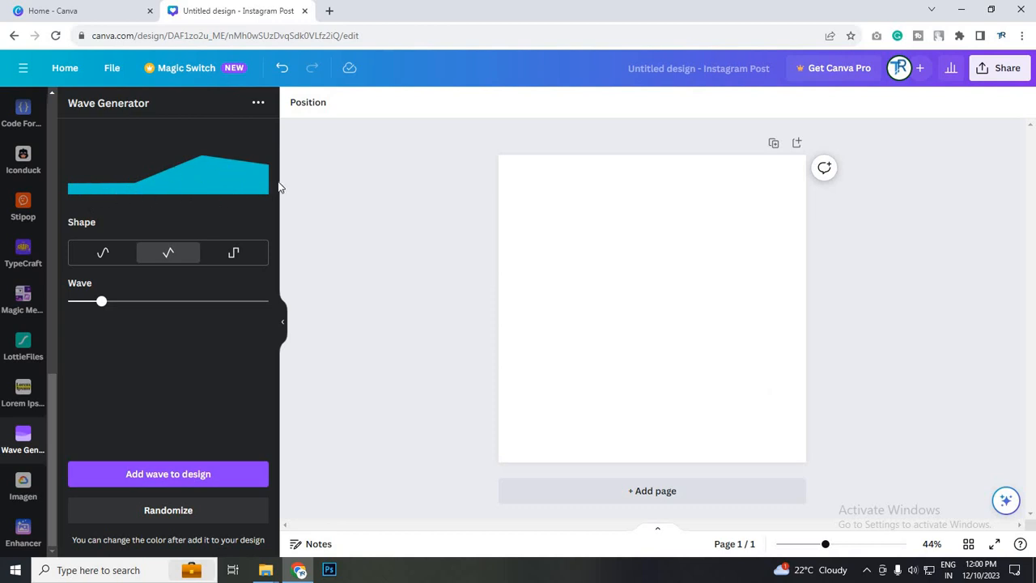
left_click(243, 255)
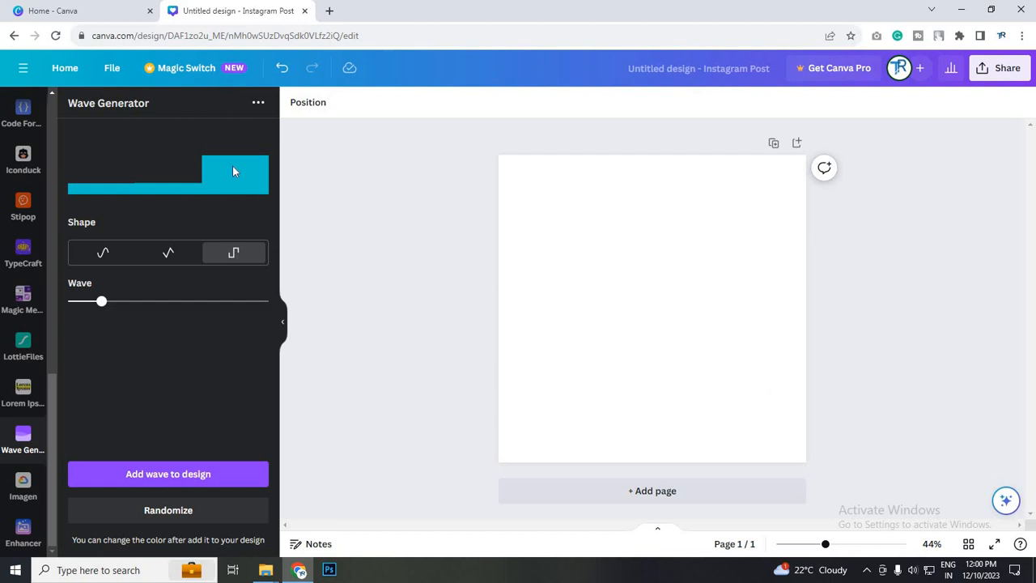
left_click(114, 252)
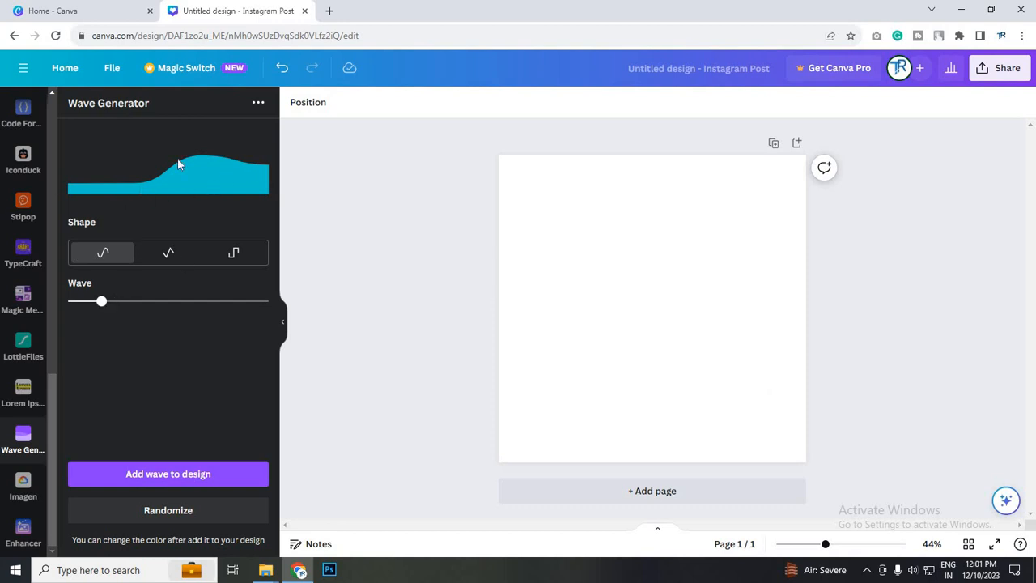
- Raise the Wave amount to its maximum and randomize the smooth wave several times to preview variations
left_click_drag(104, 303, 201, 305)
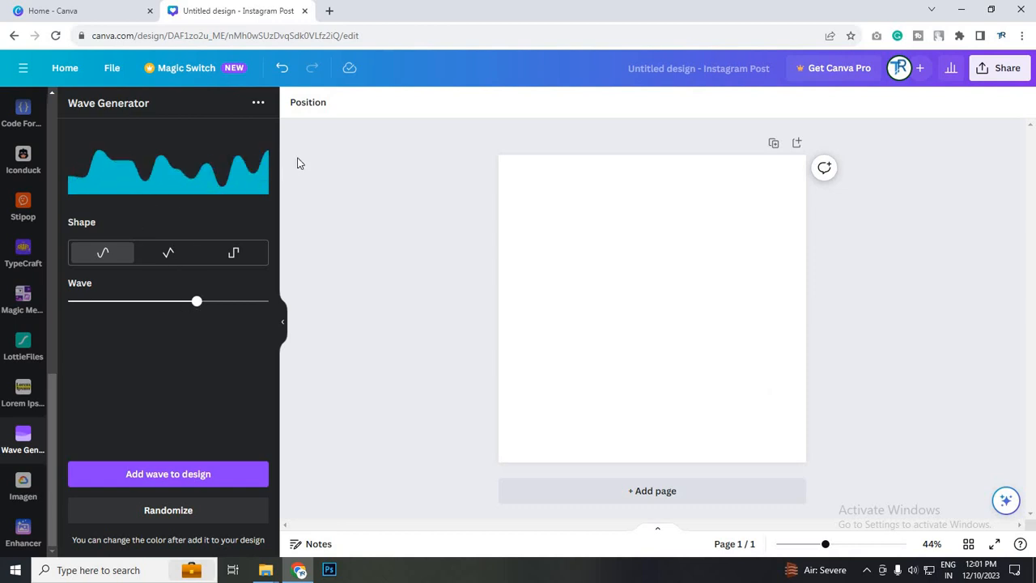
left_click_drag(202, 306, 284, 314)
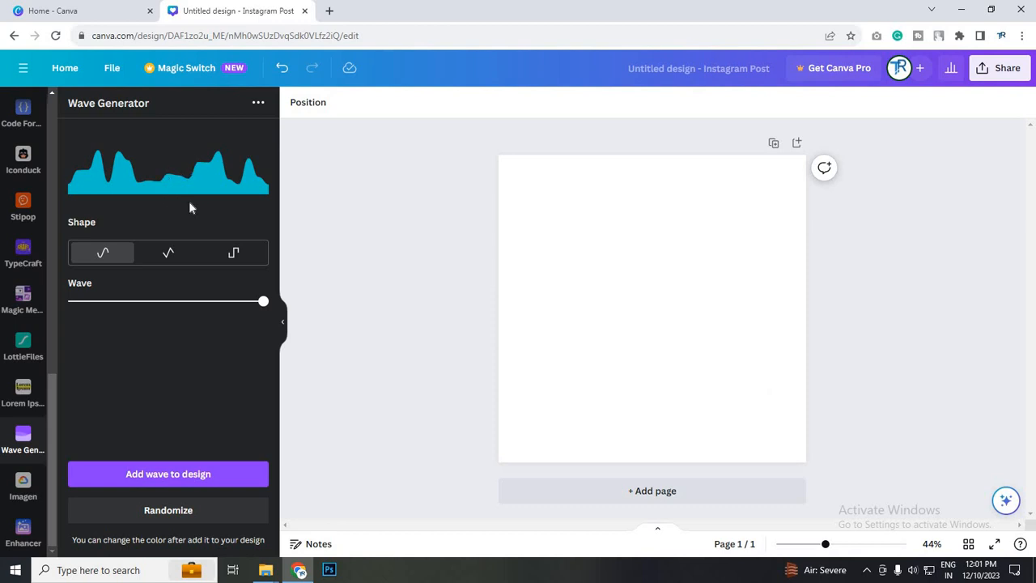
left_click(144, 510)
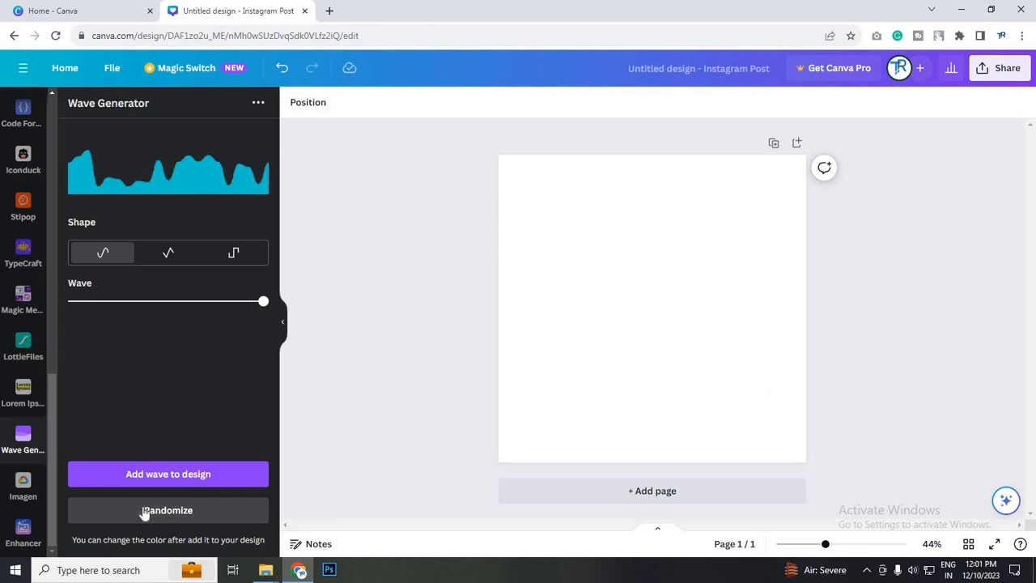
left_click(155, 515)
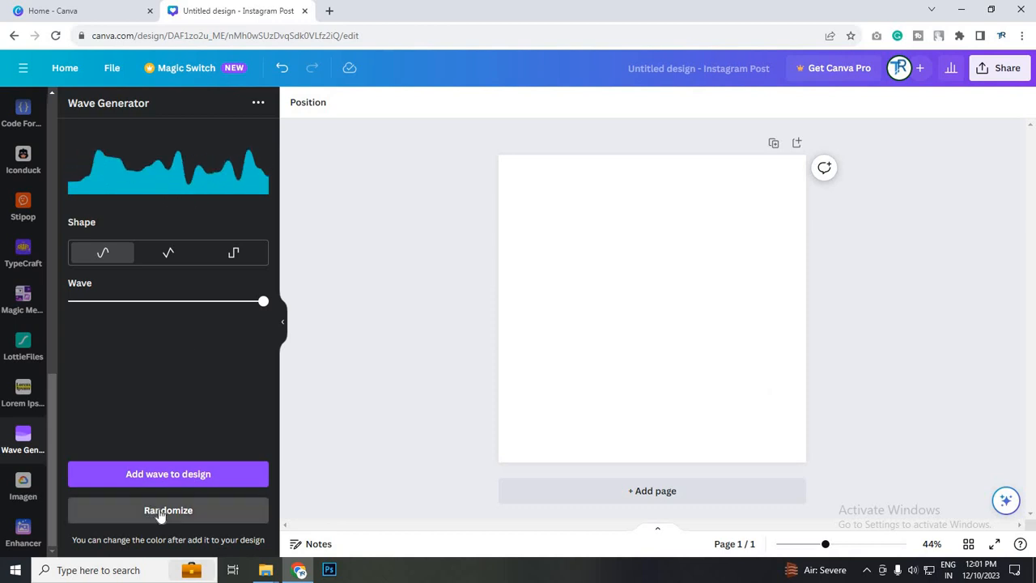
left_click(162, 514)
left_click(185, 516)
left_click(189, 516)
left_click(191, 515)
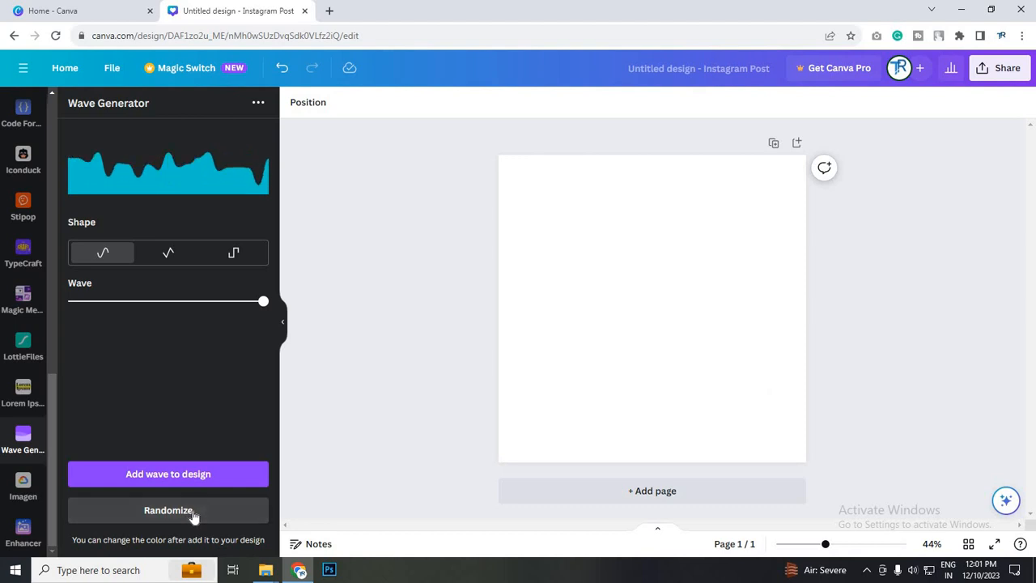
left_click(192, 514)
left_click(193, 513)
left_click(194, 513)
left_click(194, 516)
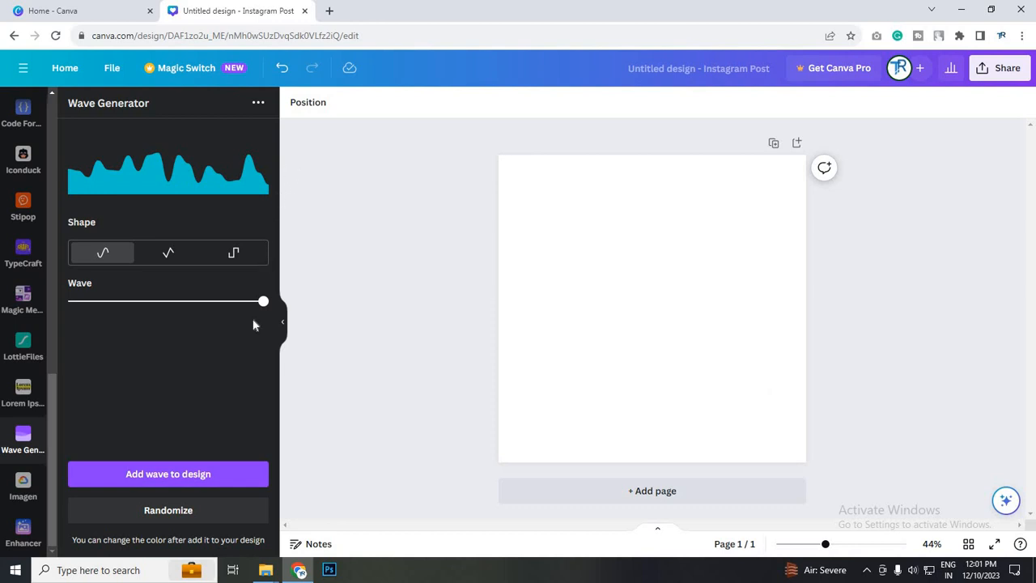
- Lower the Wave amount to about a quarter of its range and randomize the wave a few times
left_click_drag(244, 307, 123, 303)
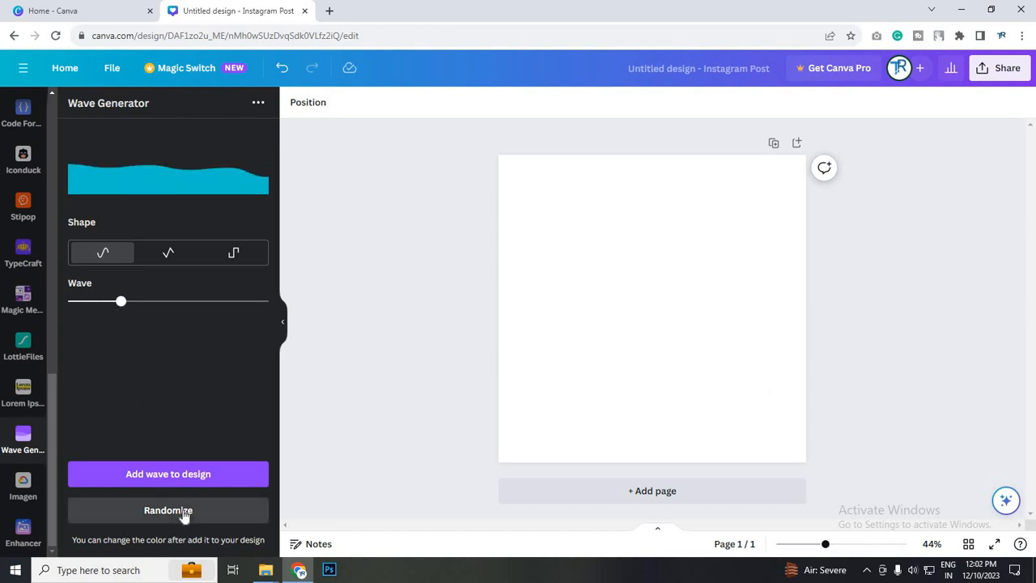
left_click(184, 515)
left_click(185, 516)
left_click(185, 516)
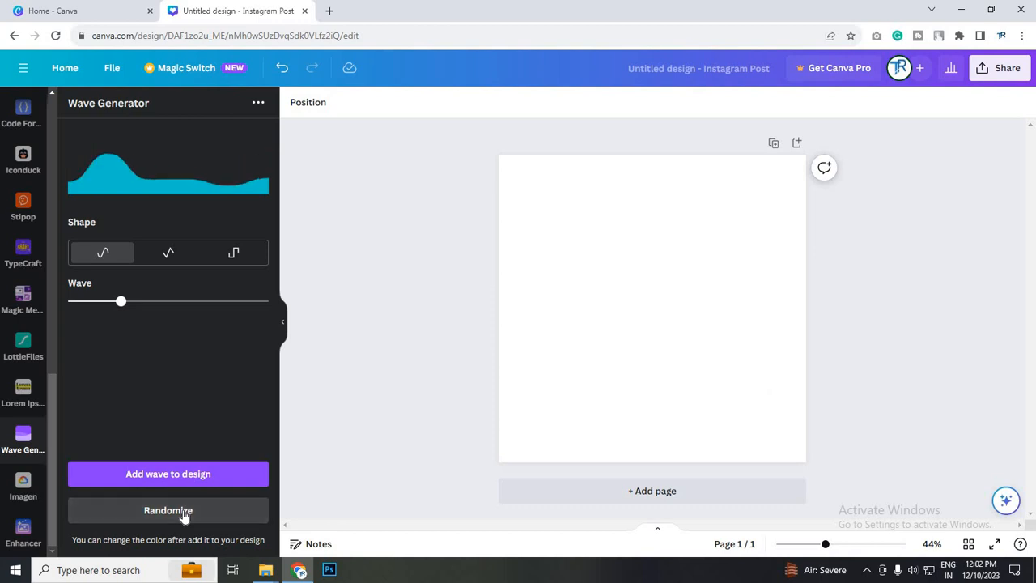
left_click(185, 515)
- Set the Wave amount to about a third of its range and randomize until one tall crest is followed by low ripples
left_click_drag(135, 303, 133, 304)
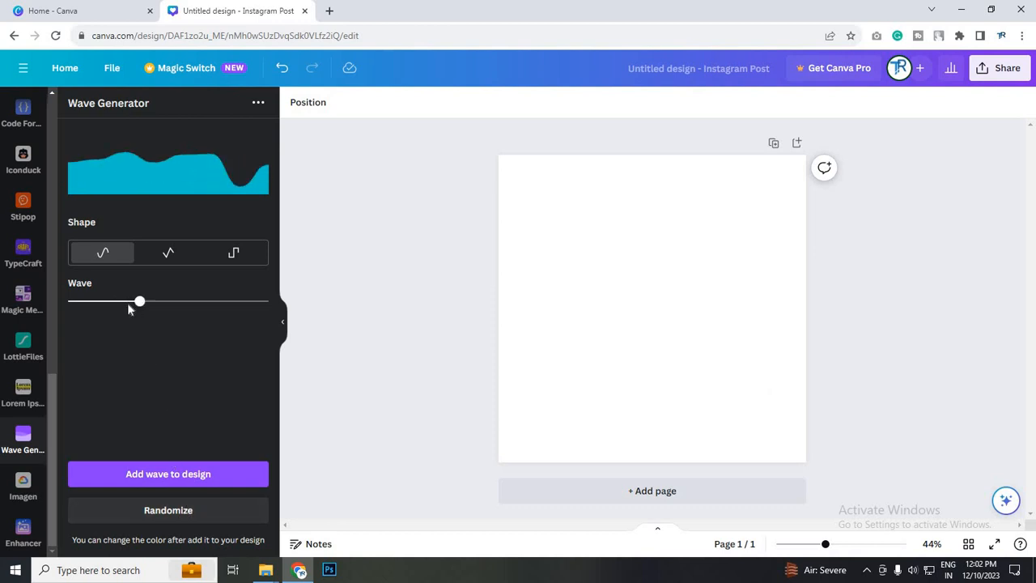
left_click_drag(133, 309, 137, 308)
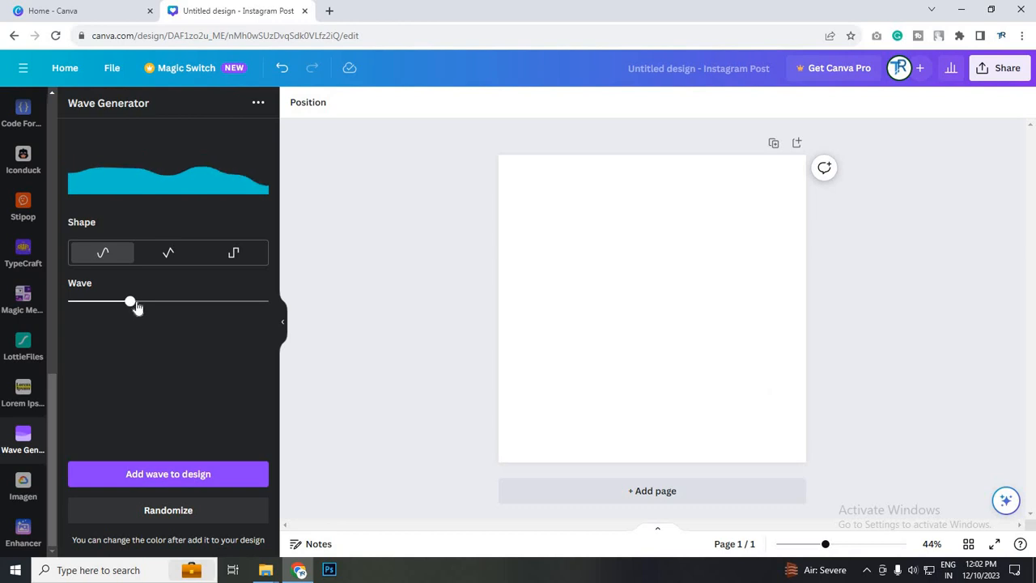
left_click(146, 499)
left_click(150, 513)
left_click(149, 518)
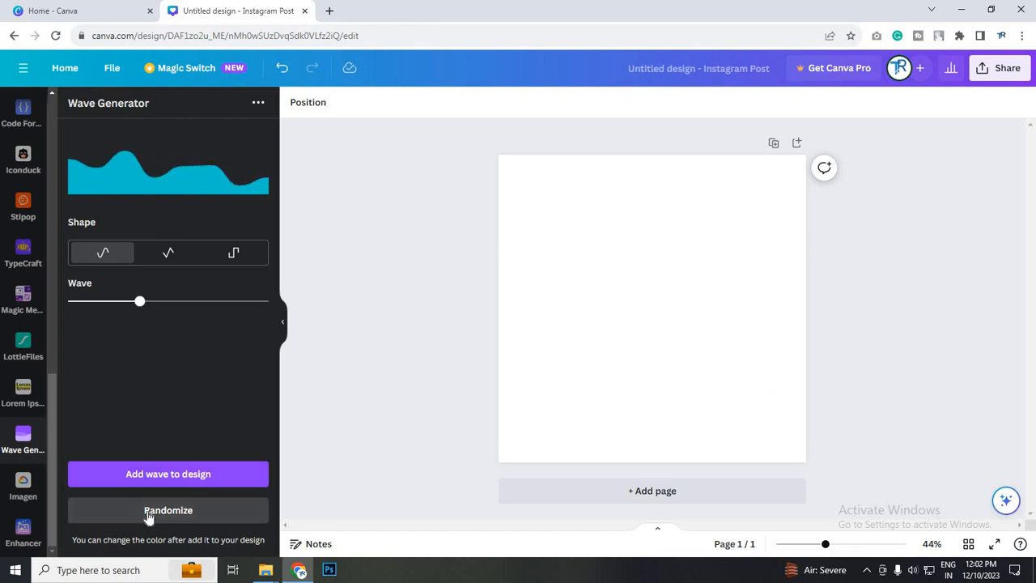
left_click(148, 515)
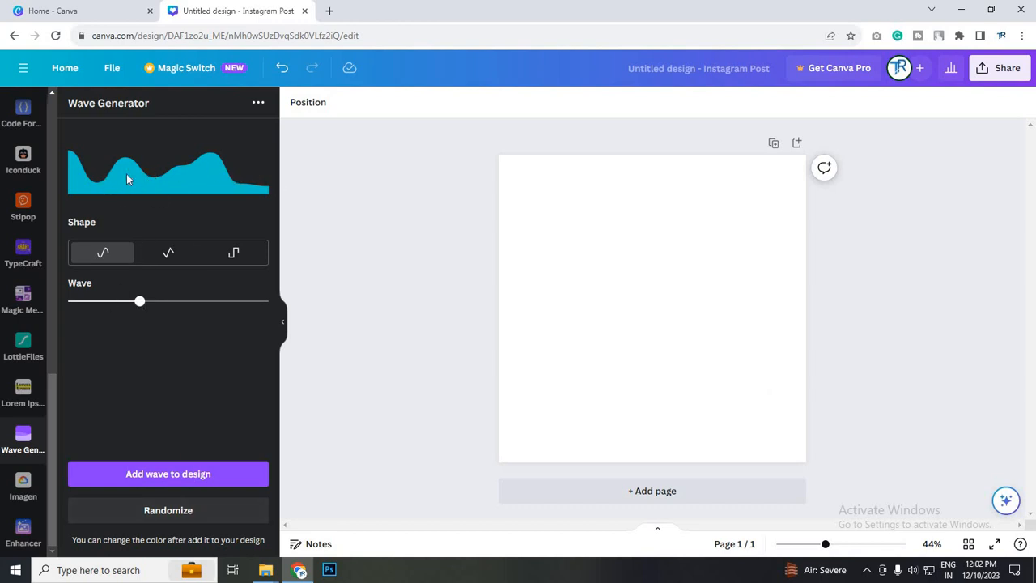
left_click(130, 511)
left_click(129, 511)
left_click(129, 512)
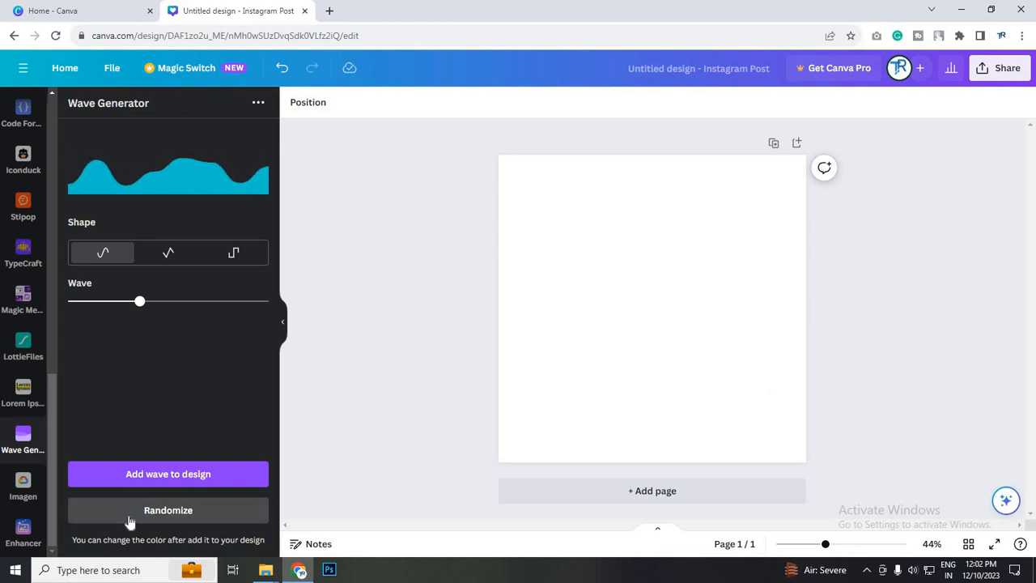
left_click(129, 518)
left_click(130, 518)
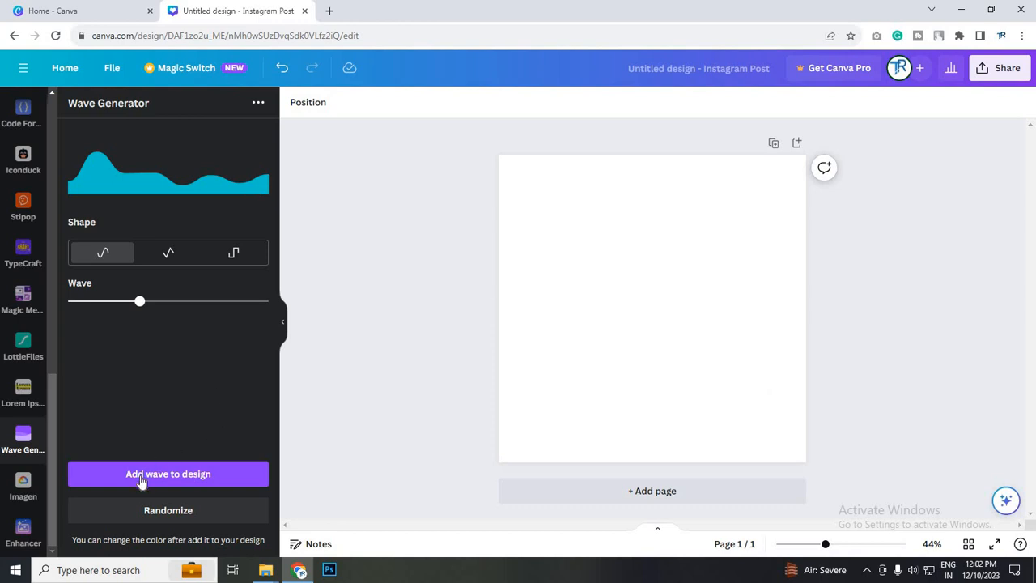
- Add the generated wave to the design and enlarge it to span the full width of the page's bottom edge
left_click(229, 479)
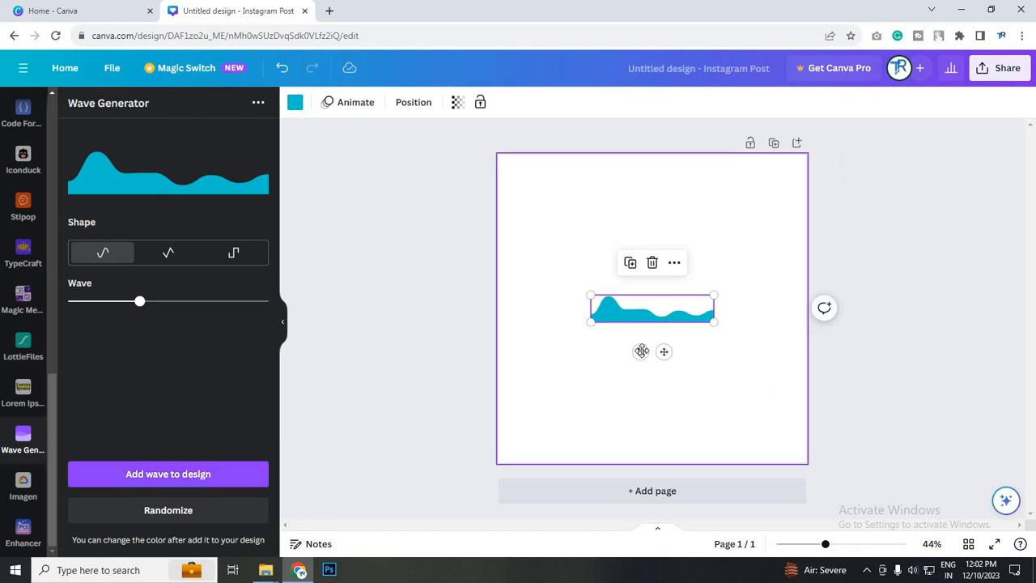
left_click_drag(665, 348, 794, 332)
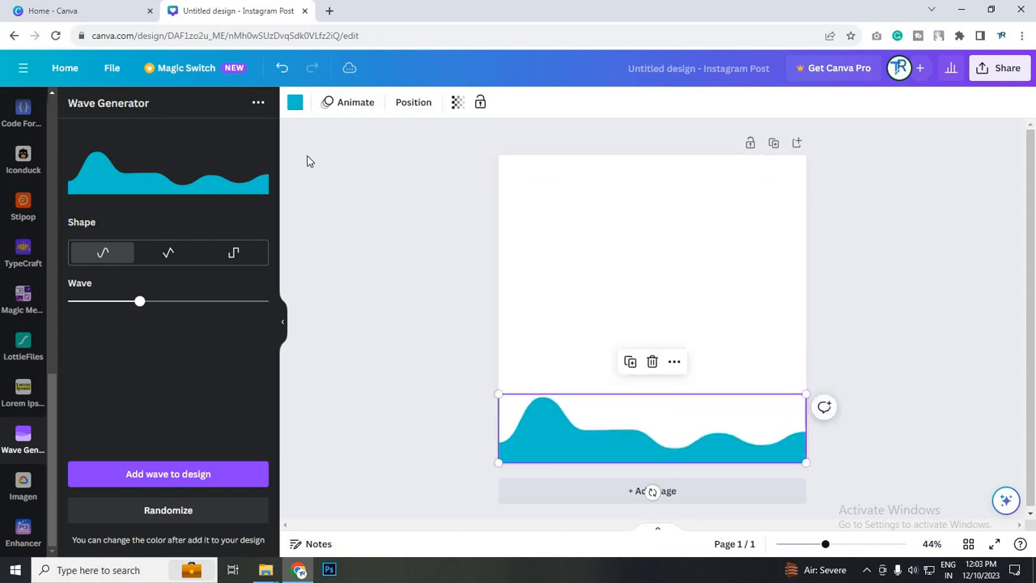
- Try purple, pink, turquoise and blue on the bottom wave and settle on solid red
left_click(297, 104)
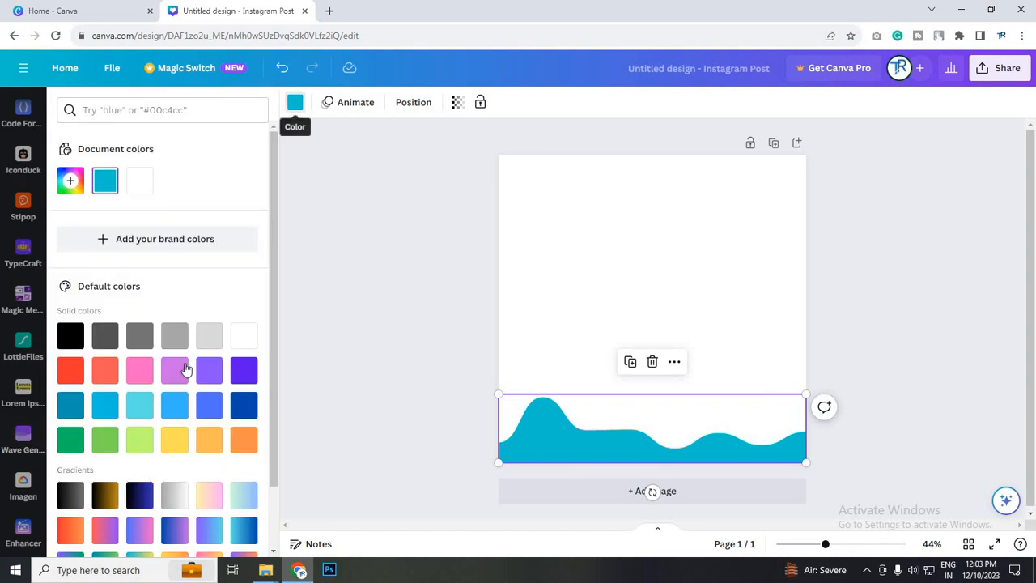
left_click(174, 369)
left_click(139, 370)
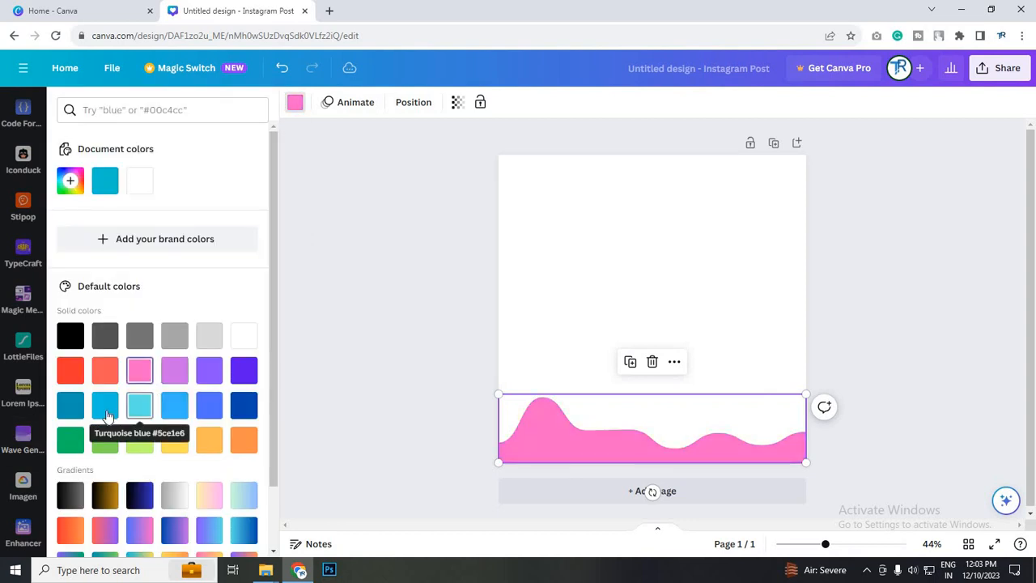
left_click(139, 405)
left_click(109, 410)
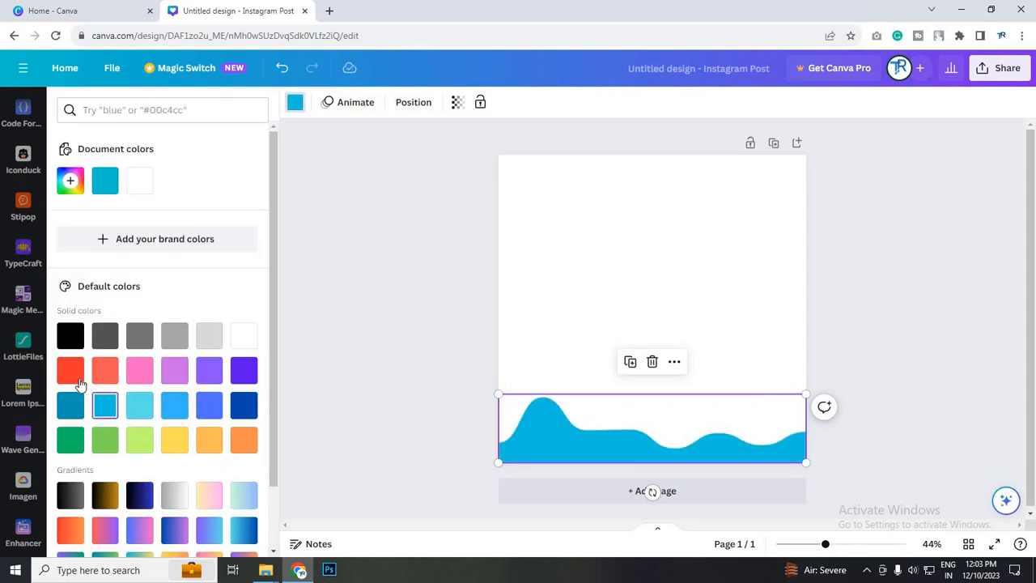
left_click(79, 380)
left_click(680, 274)
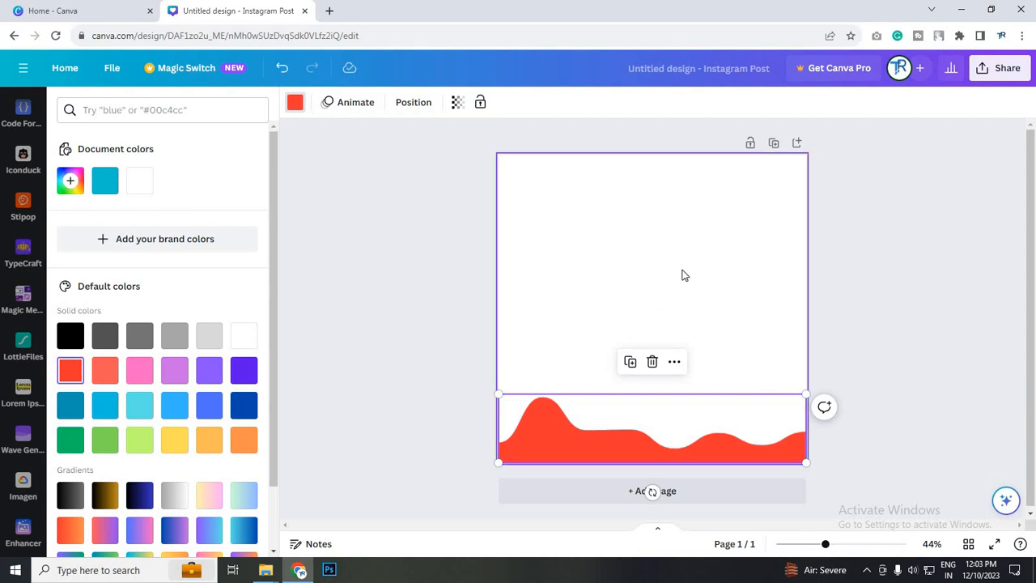
- Duplicate the red wave, rotate the copy diagonally, enlarge it to about 1,465 × 326 and place it over the page's top-right corner
left_click(589, 445)
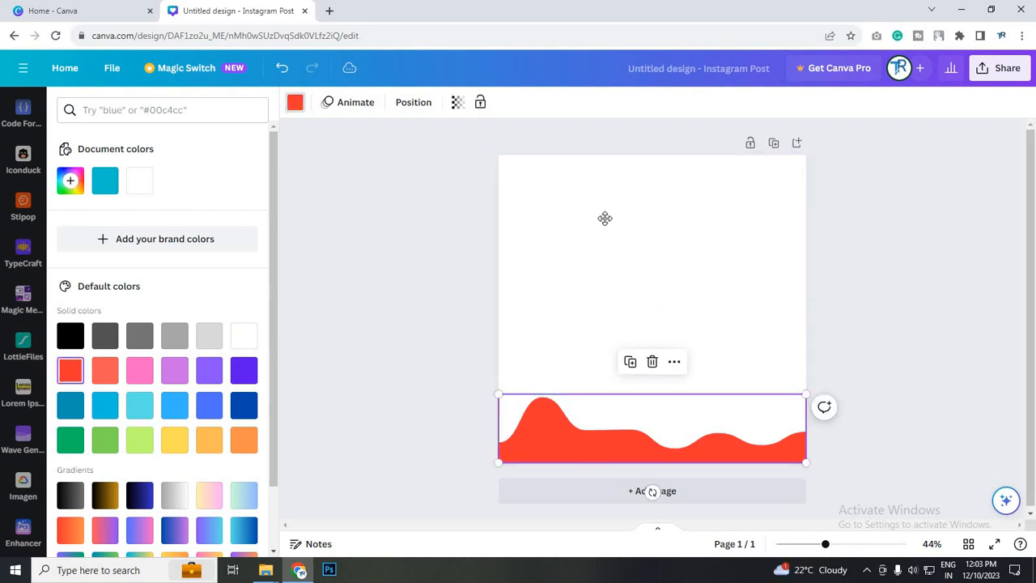
left_click_drag(605, 217, 745, 189)
left_click_drag(824, 183, 703, 172)
left_click_drag(706, 265, 773, 173)
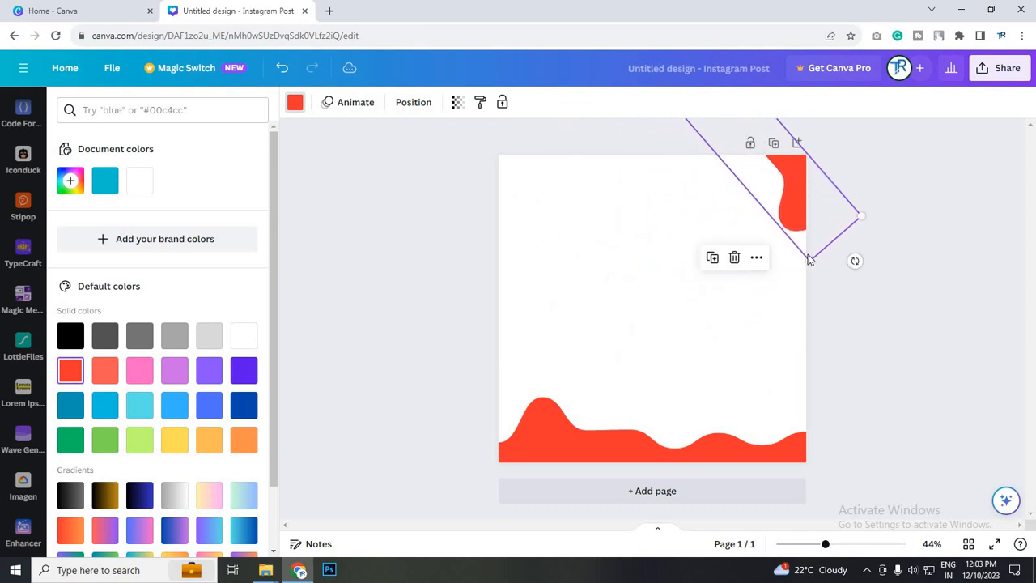
left_click_drag(808, 258, 863, 359)
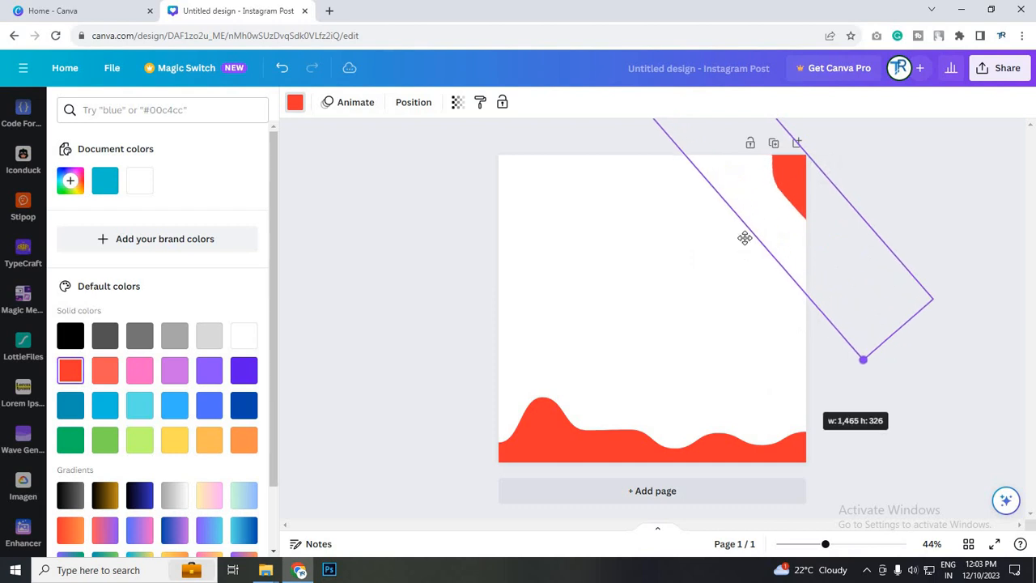
left_click_drag(745, 238, 749, 211)
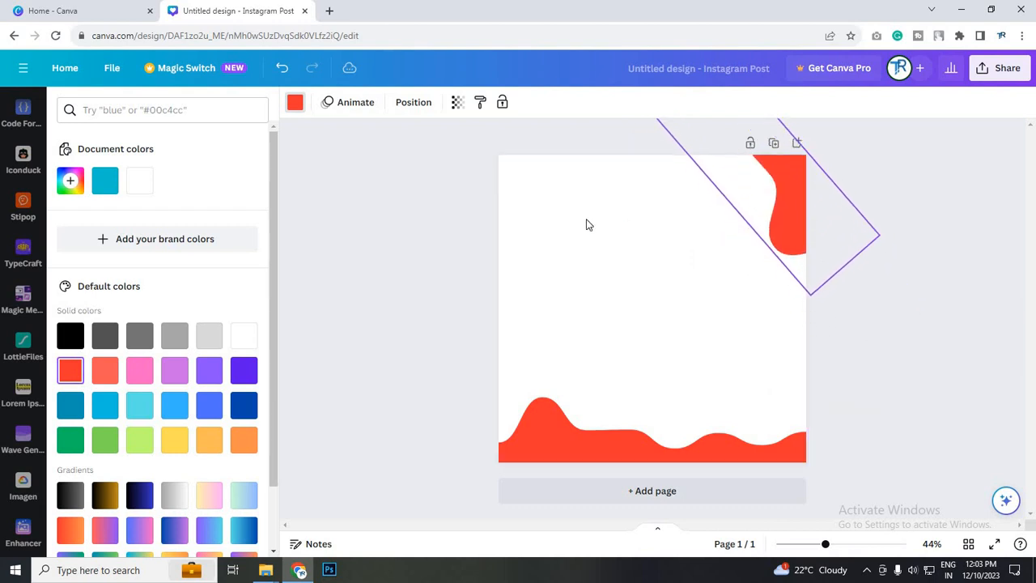
- Try out the transparency setting on the red corner wave
left_click(457, 102)
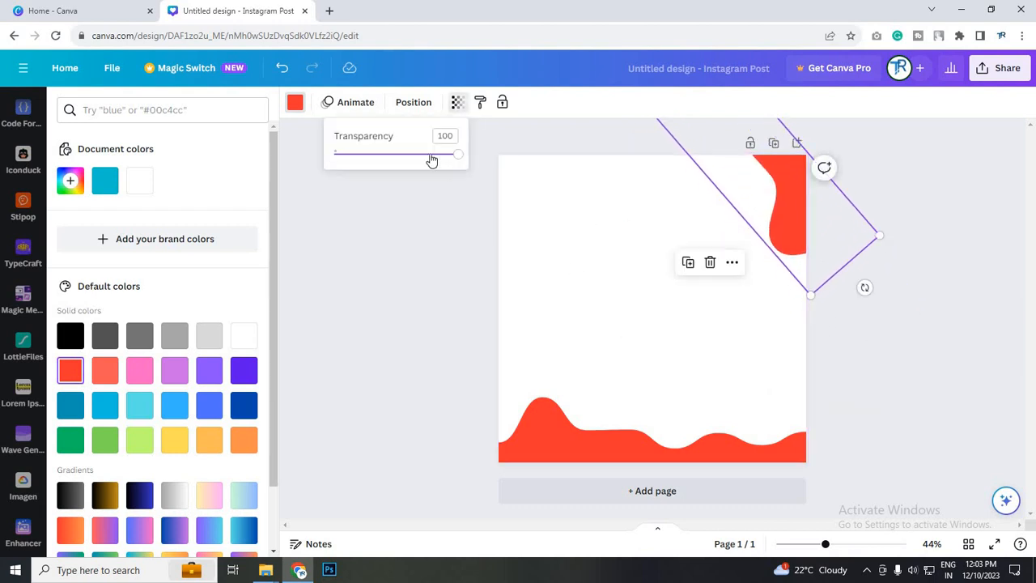
left_click_drag(375, 164, 570, 214)
left_click(570, 214)
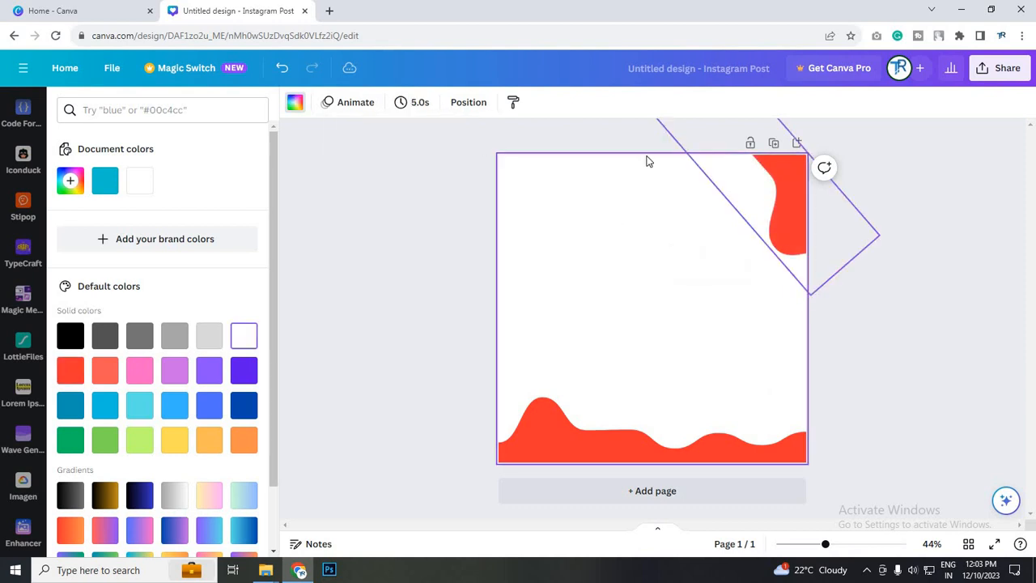
left_click(789, 158)
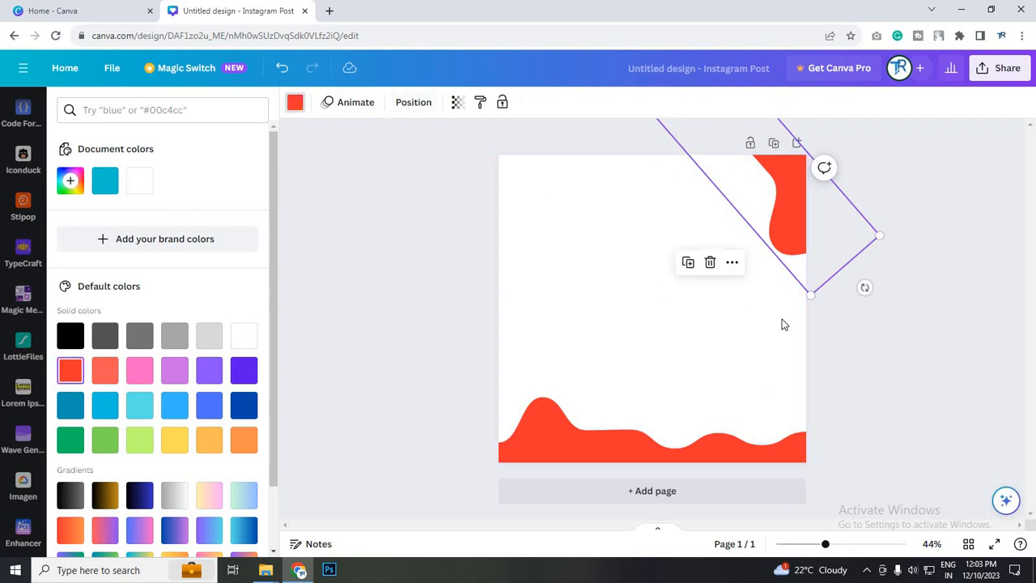
left_click(814, 298)
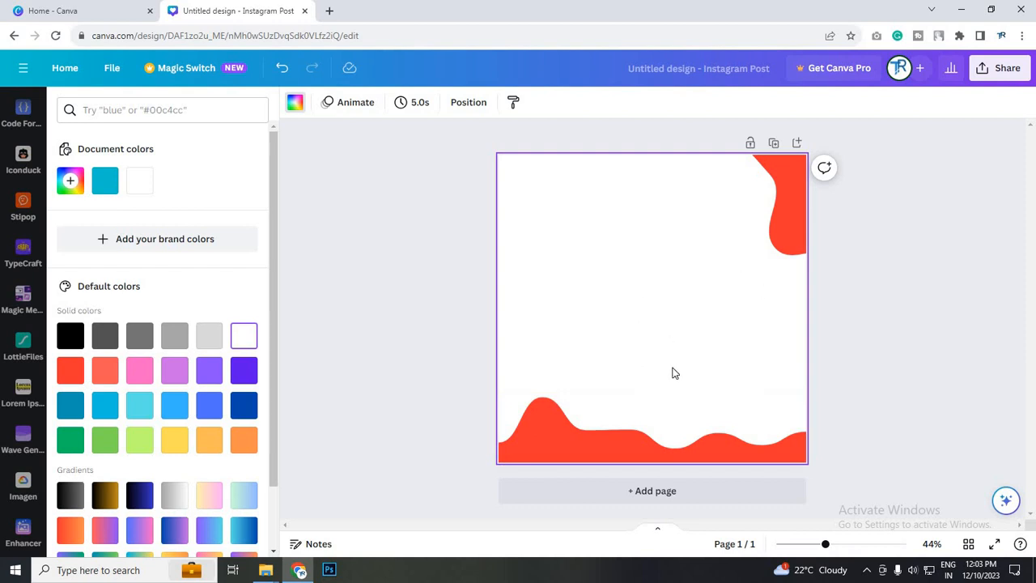
- Add a second page and choose the angular wave shape in Wave Generator
left_click(703, 495)
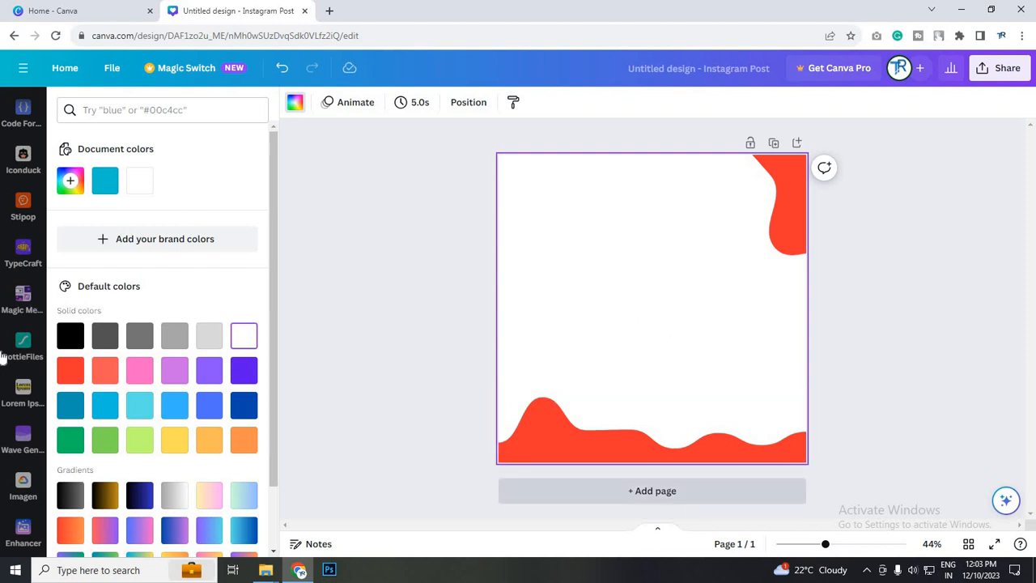
left_click(22, 449)
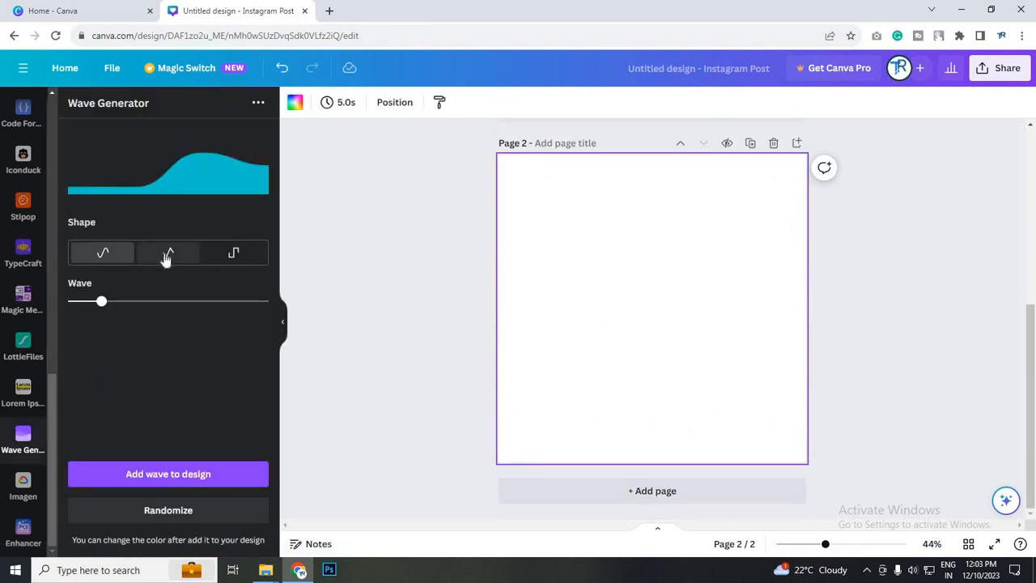
left_click(168, 252)
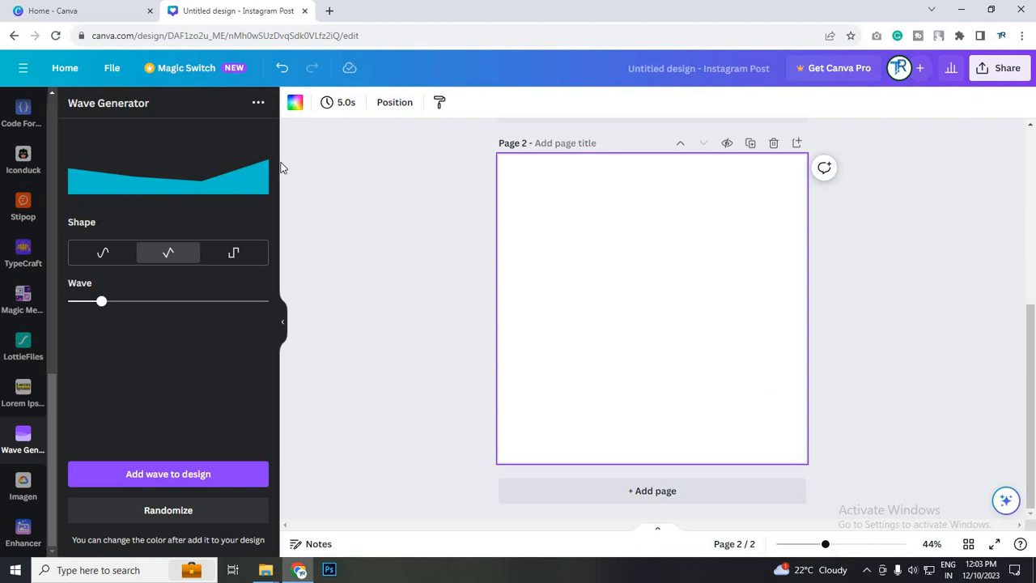
- Set the Wave amount to about a quarter of its range and randomize the angular wave repeatedly
left_click(121, 302)
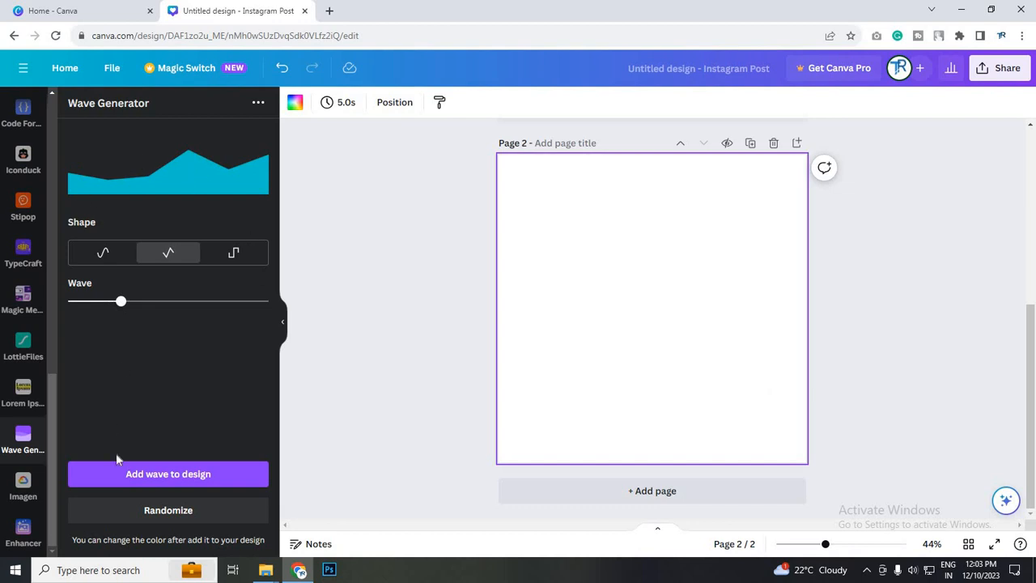
left_click(154, 508)
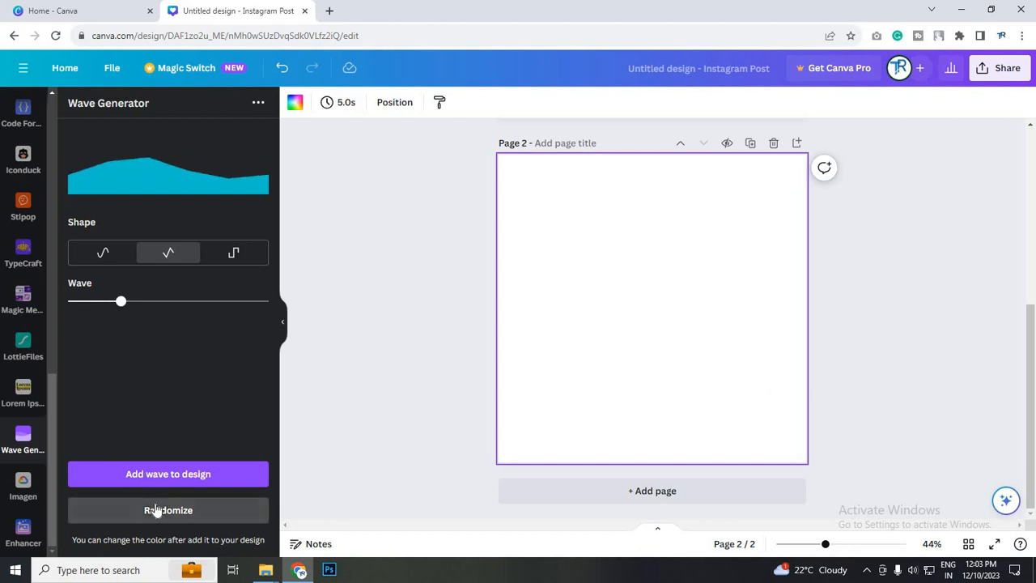
left_click(157, 509)
left_click(157, 510)
left_click(157, 510)
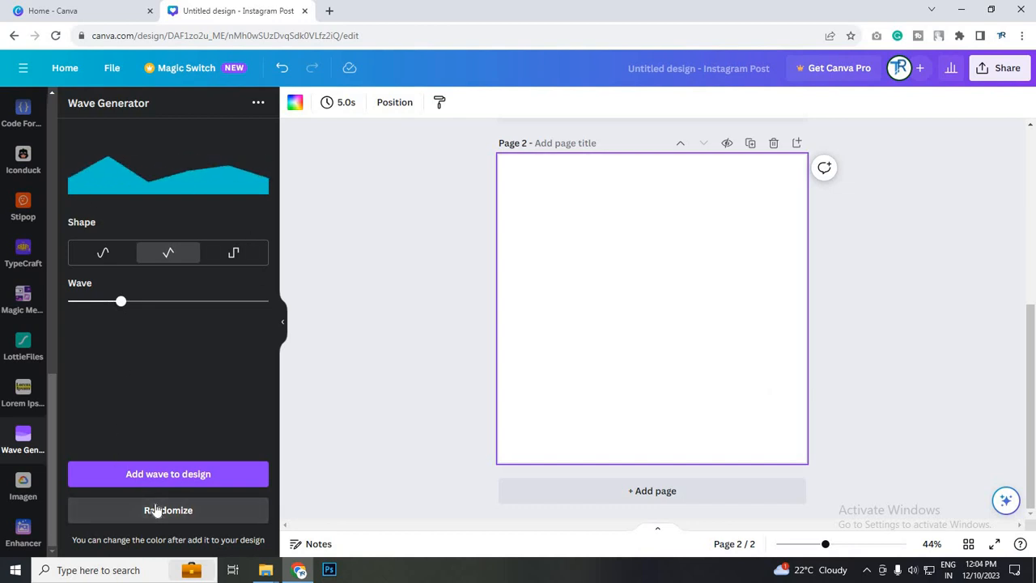
left_click(157, 510)
left_click(157, 510)
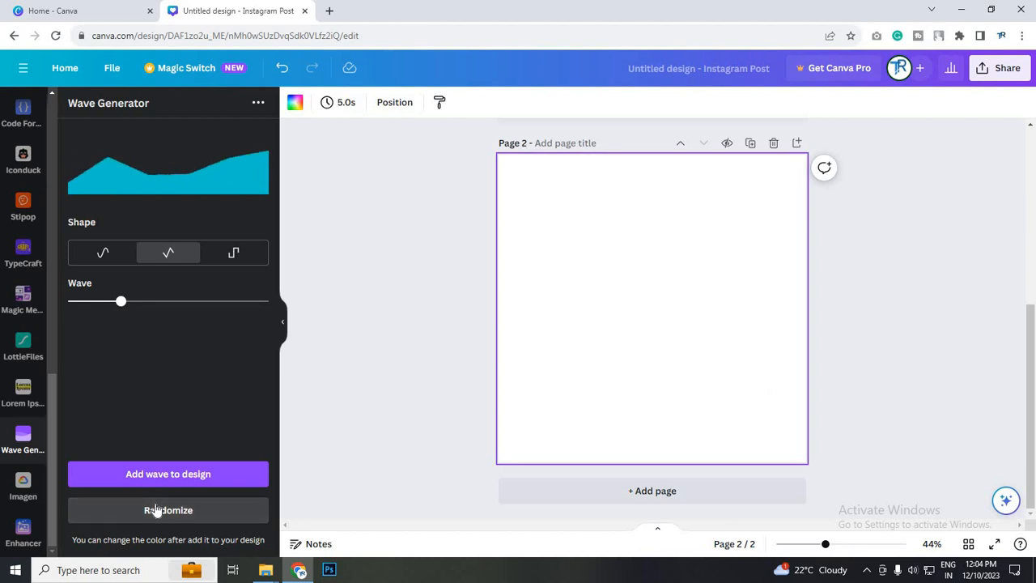
left_click(156, 509)
left_click(157, 510)
left_click(157, 510)
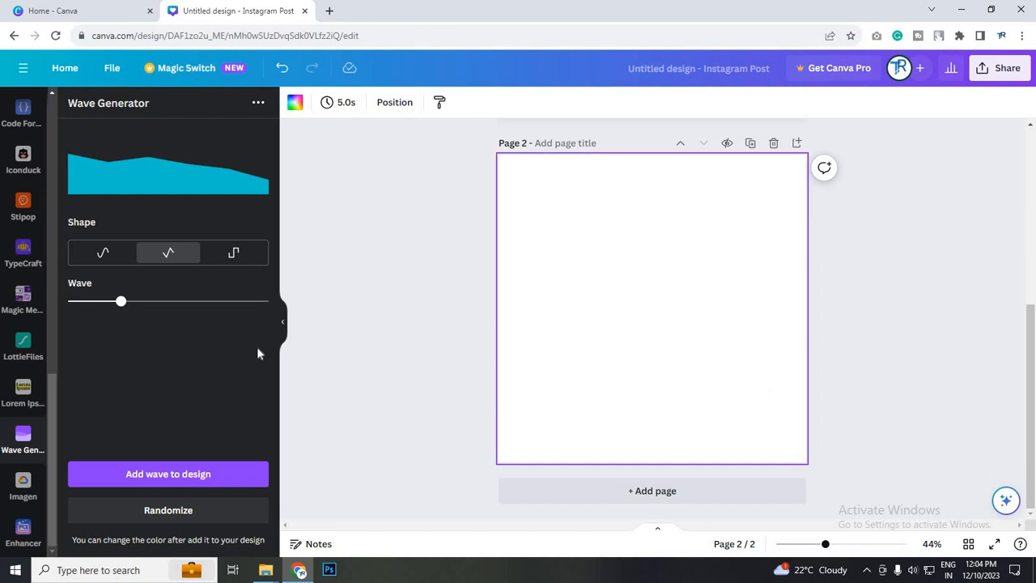
left_click(161, 518)
left_click(161, 518)
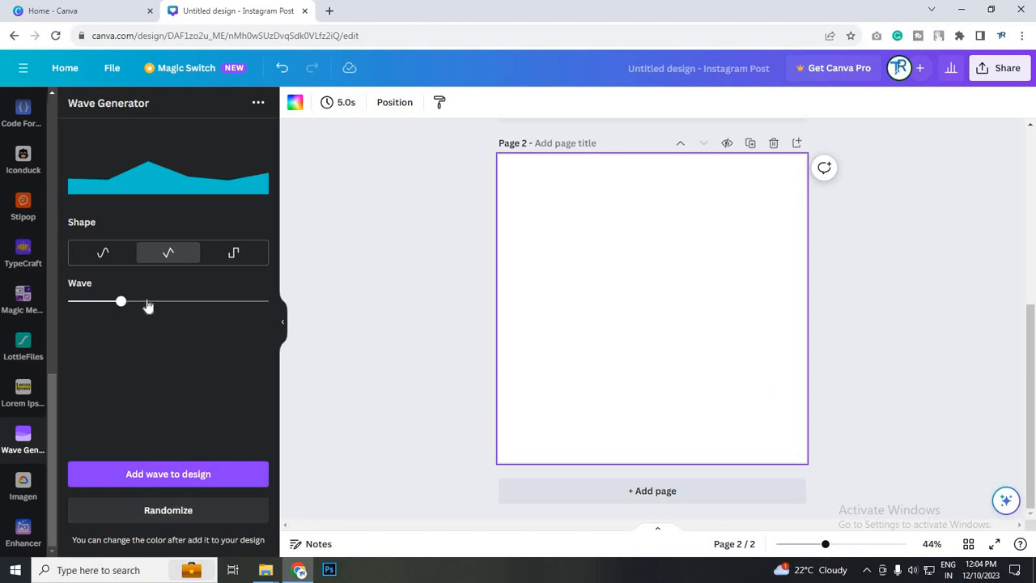
- Raise the Wave amount to about 40% of its range and randomize the angular wave several more times
left_click_drag(148, 303, 159, 301)
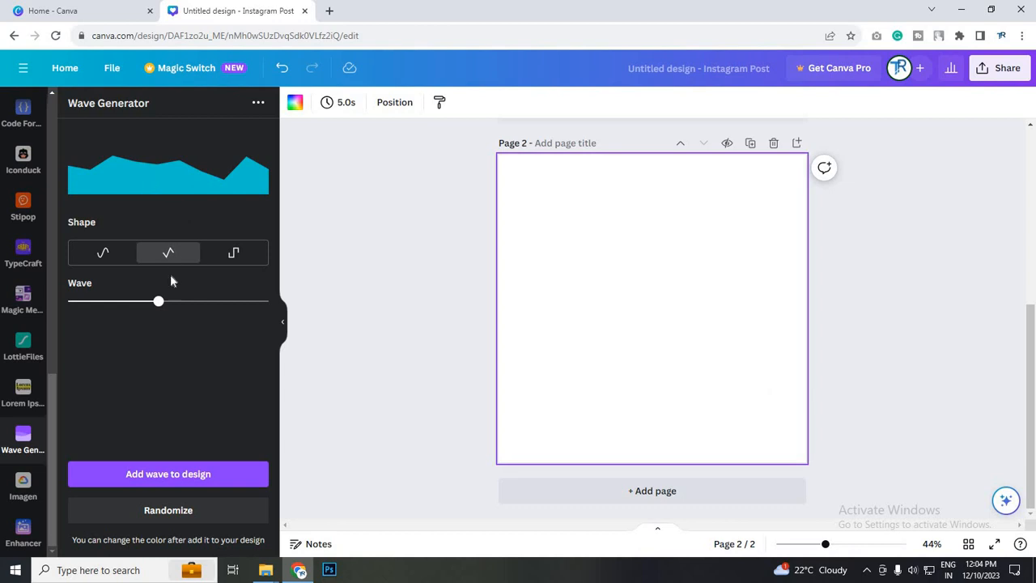
left_click_drag(160, 305, 149, 303)
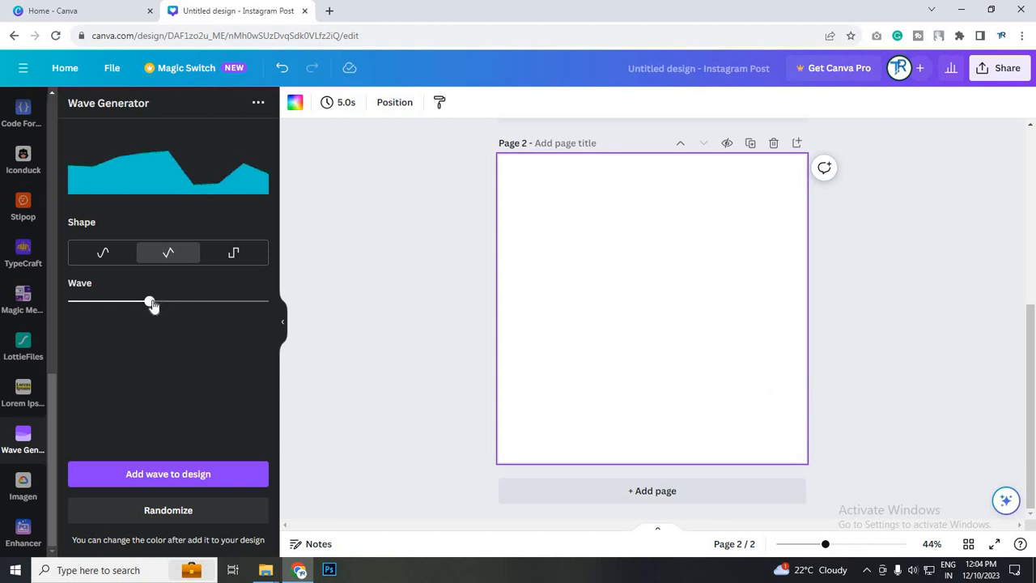
left_click(190, 525)
left_click(191, 526)
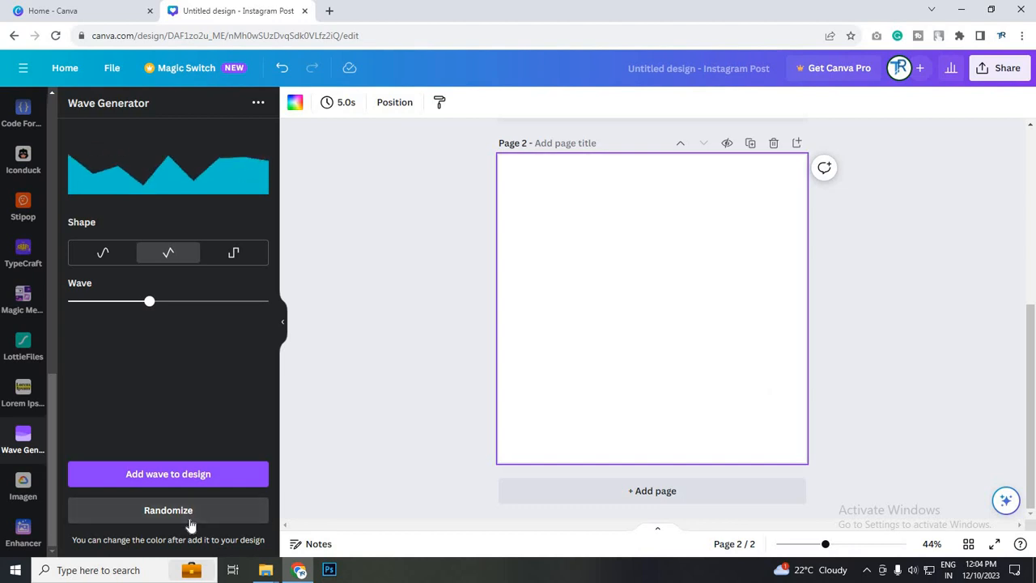
left_click(190, 525)
left_click(190, 525)
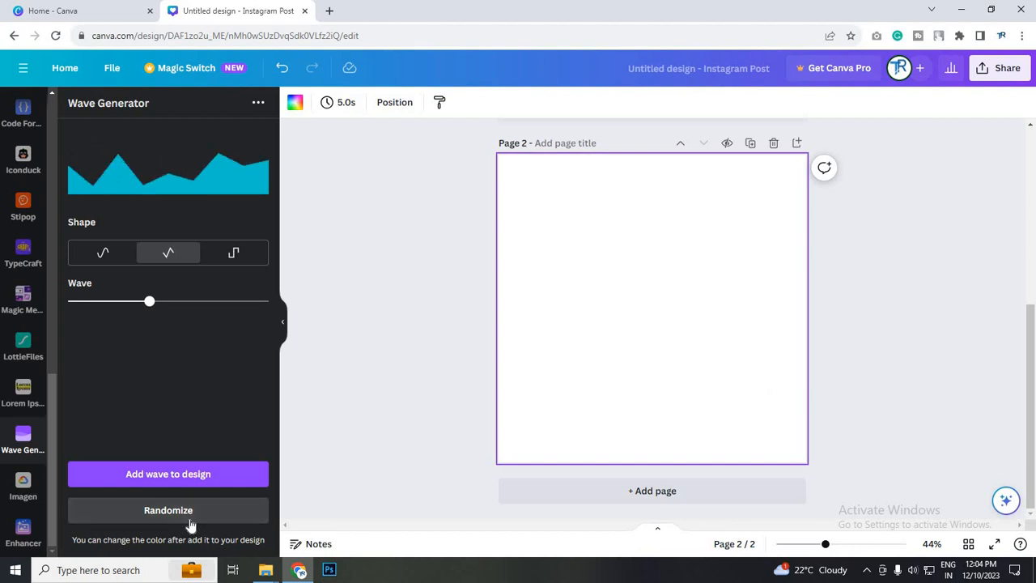
left_click(190, 525)
left_click(190, 525)
left_click(190, 525)
left_click(190, 525)
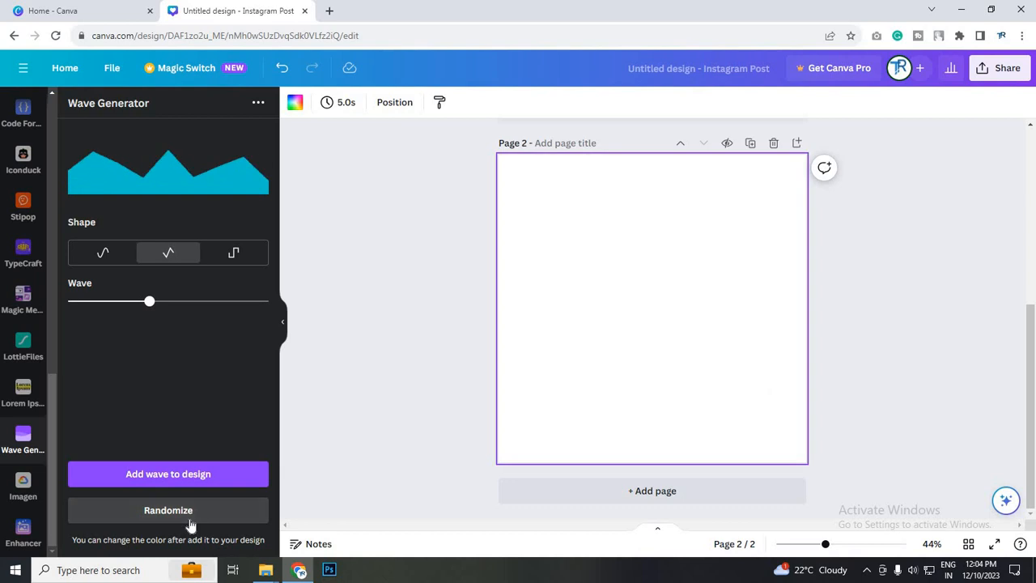
left_click(191, 526)
left_click(190, 525)
- Lower the Wave amount to just under a third of its range and randomize until the highest peak sits right of center
left_click_drag(149, 302, 132, 302)
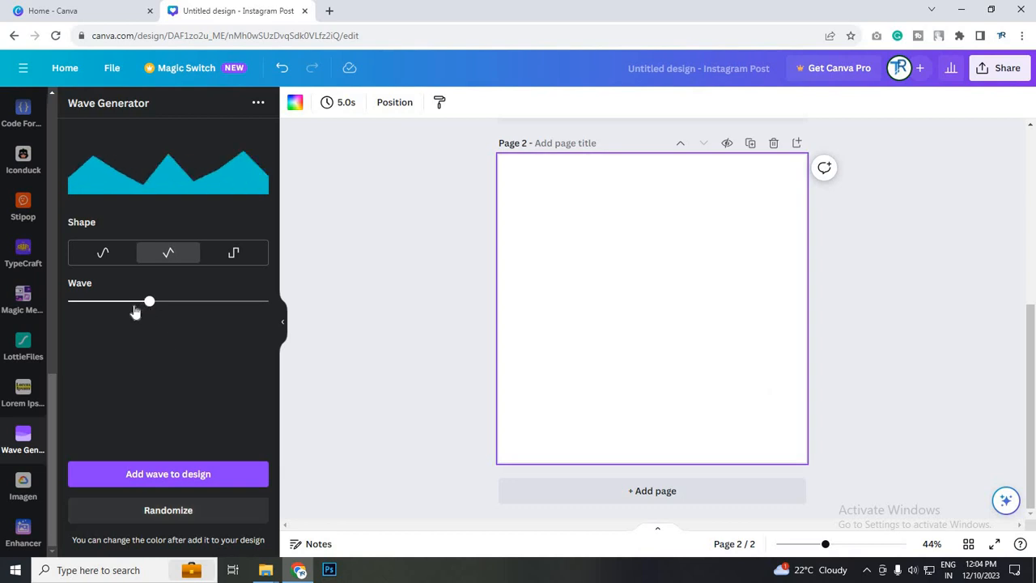
left_click(190, 517)
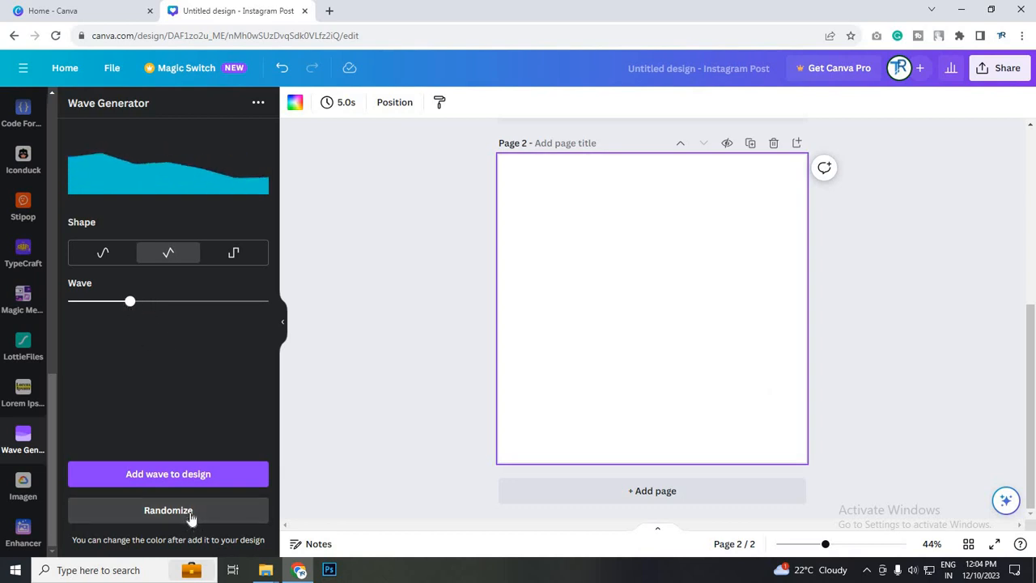
left_click(190, 518)
left_click(190, 518)
left_click(190, 518)
left_click(190, 518)
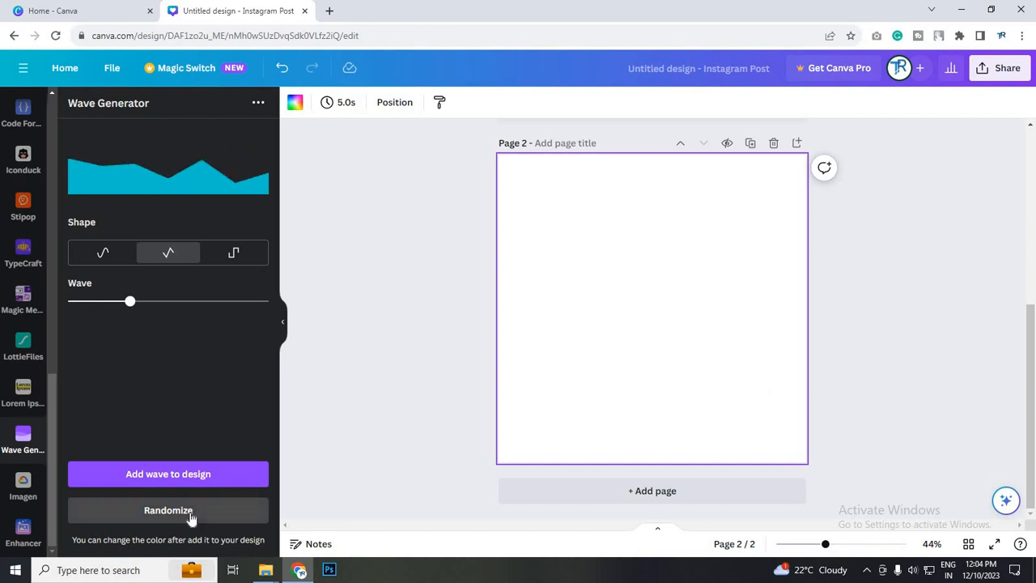
left_click(190, 517)
left_click(190, 518)
left_click(190, 517)
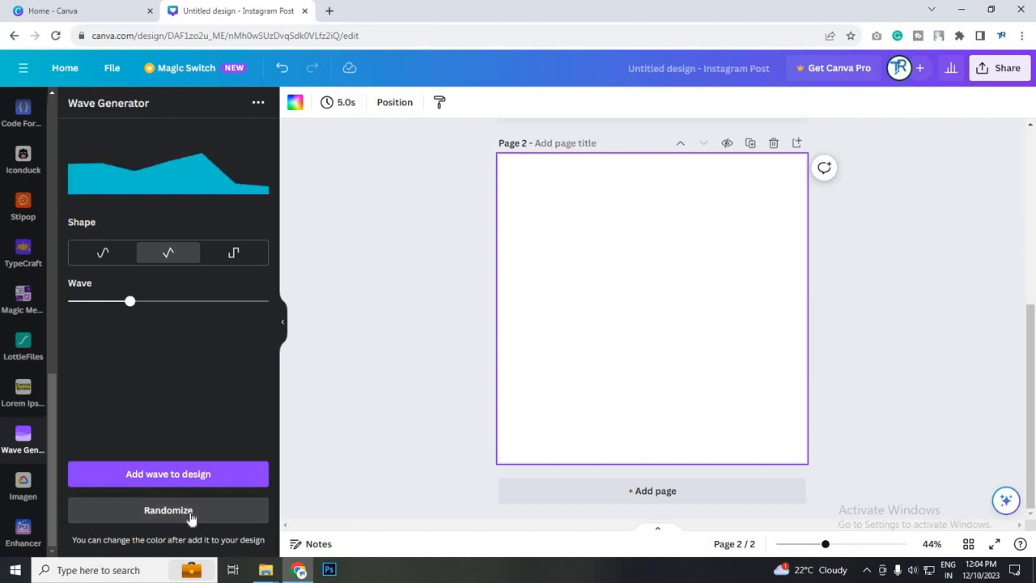
left_click(191, 518)
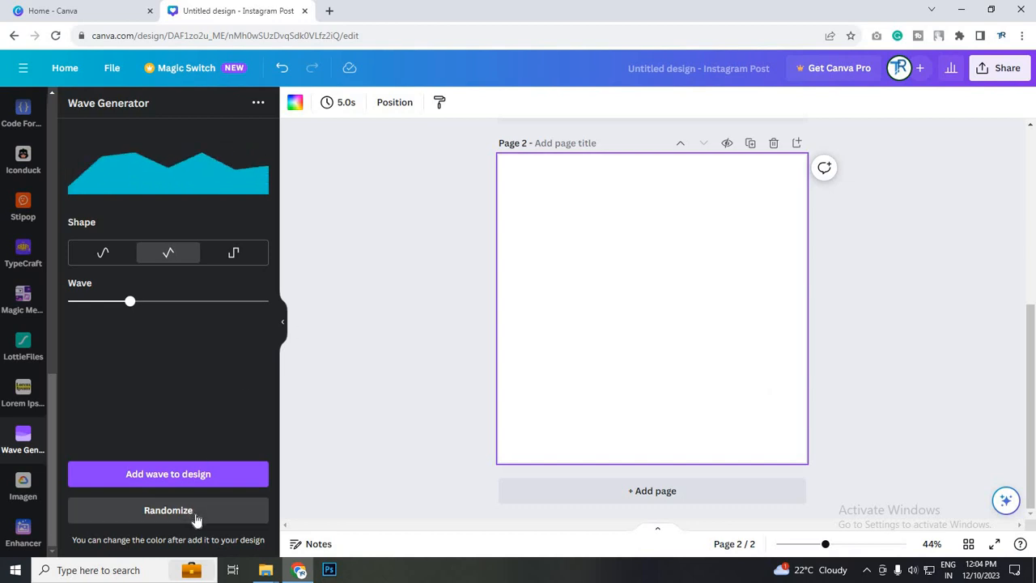
left_click(195, 516)
left_click(195, 515)
left_click(195, 515)
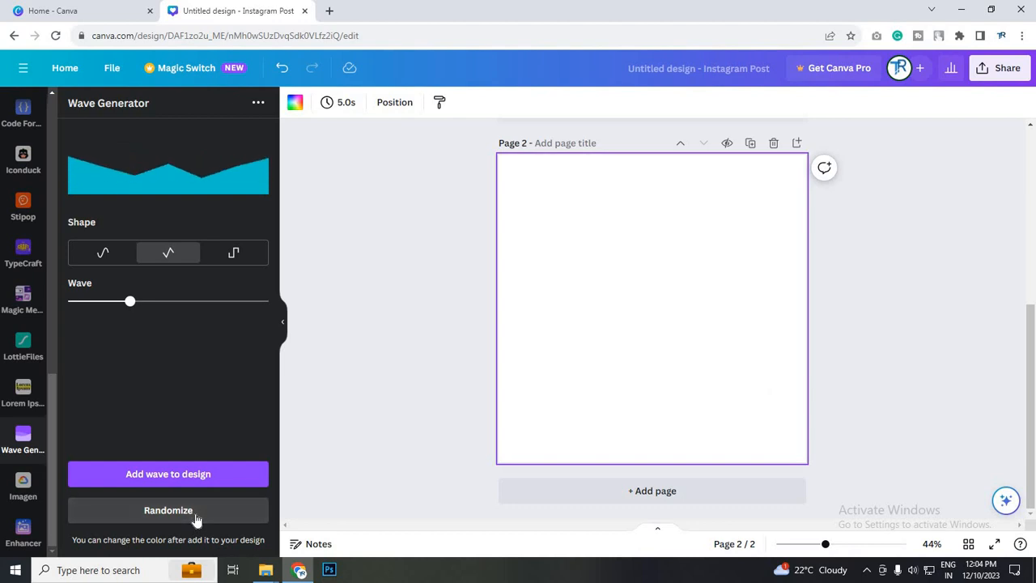
left_click(195, 516)
left_click(195, 515)
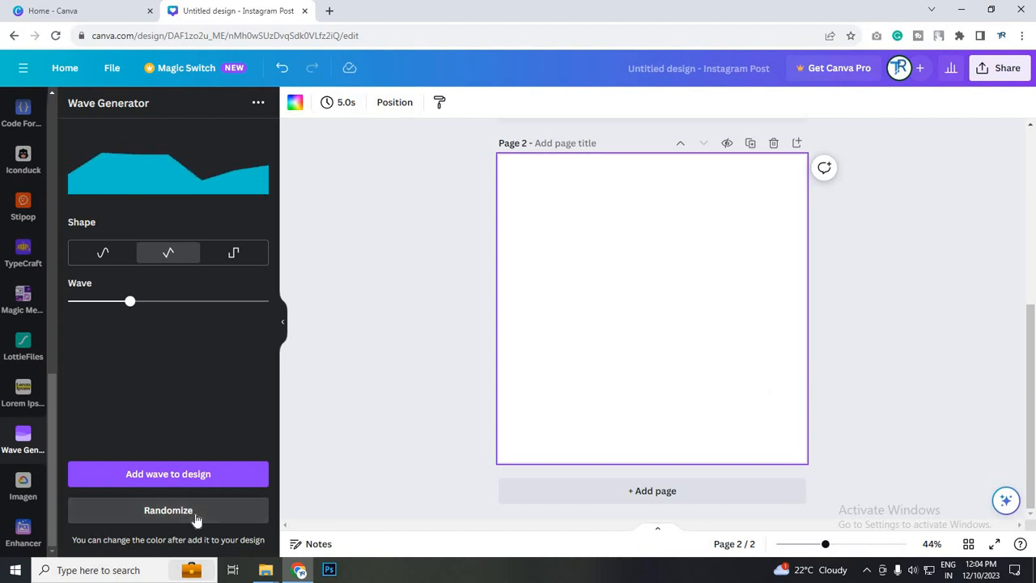
left_click(195, 515)
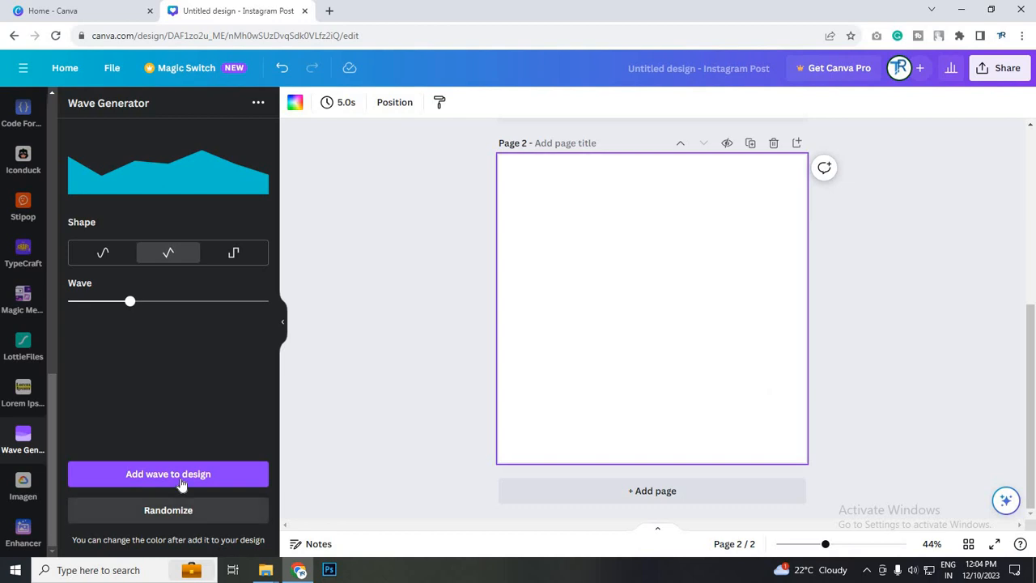
- Add the angular wave to page 2, enlarge it to about 690 × 153 and center it on the page
left_click(122, 477)
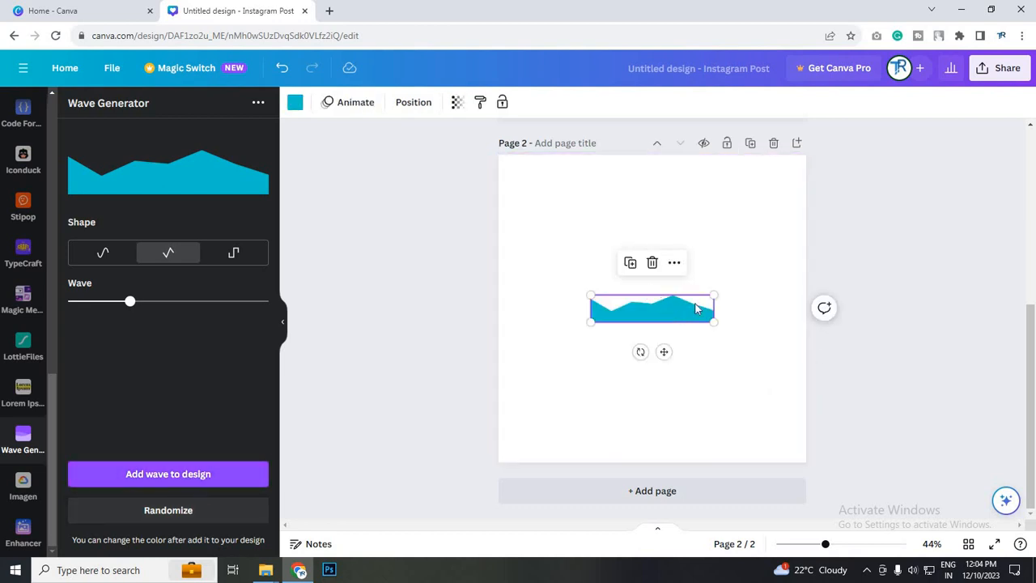
left_click_drag(661, 305, 632, 277)
left_click_drag(685, 296, 757, 314)
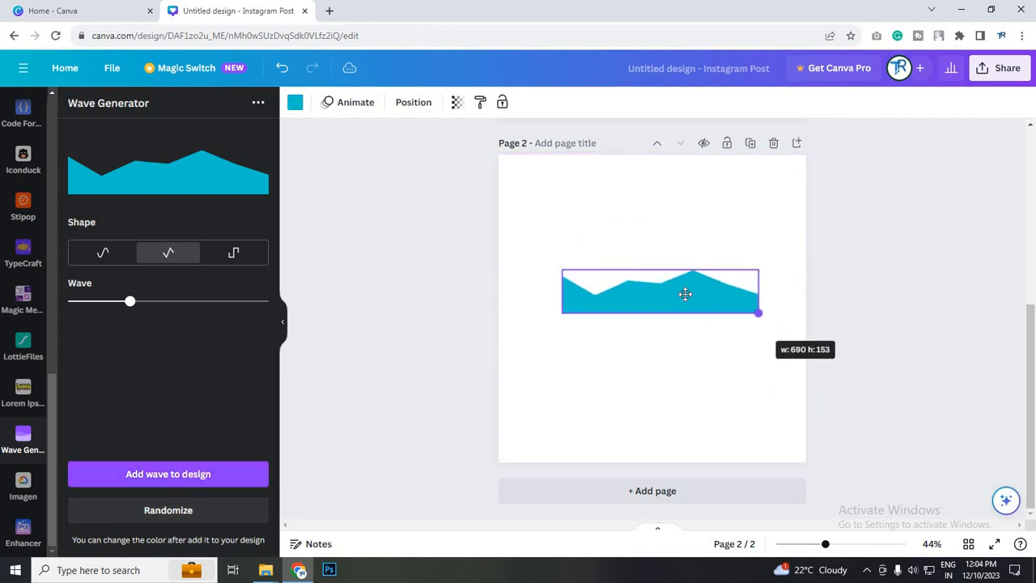
left_click(704, 347)
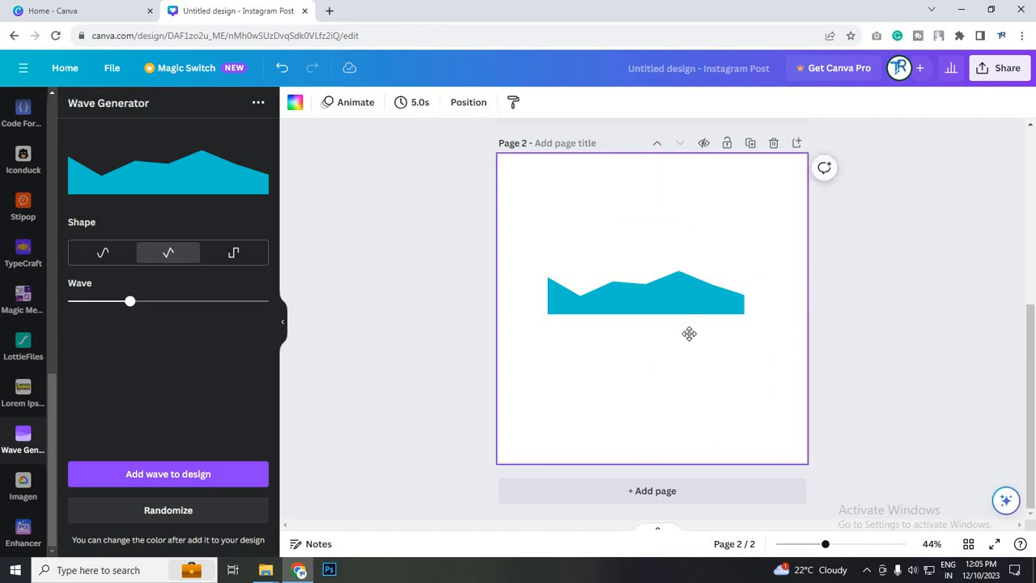
left_click_drag(689, 333, 647, 398)
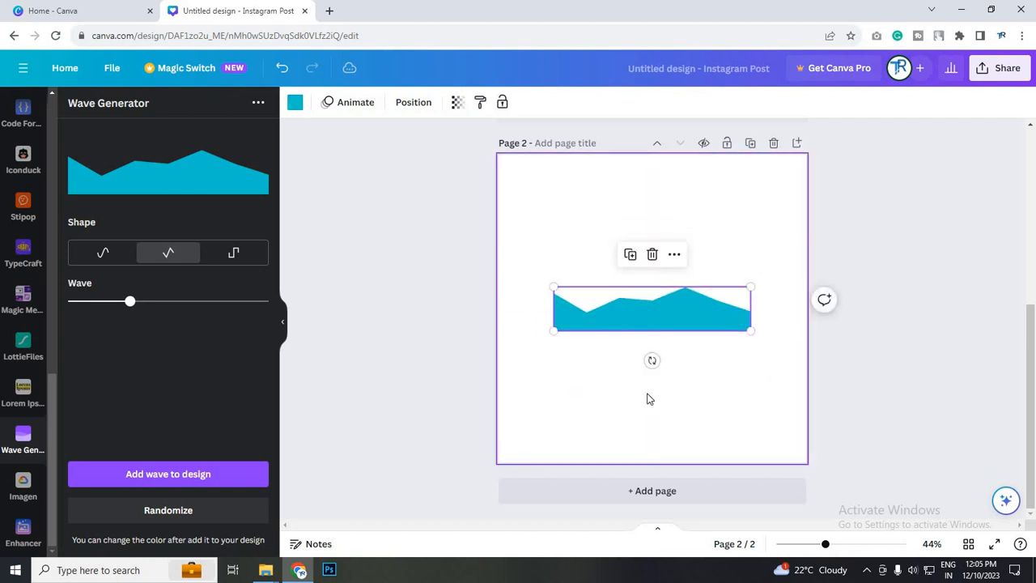
- Recolor the angular wave on page 2 to the darkest blue of the default solid colors
left_click(296, 103)
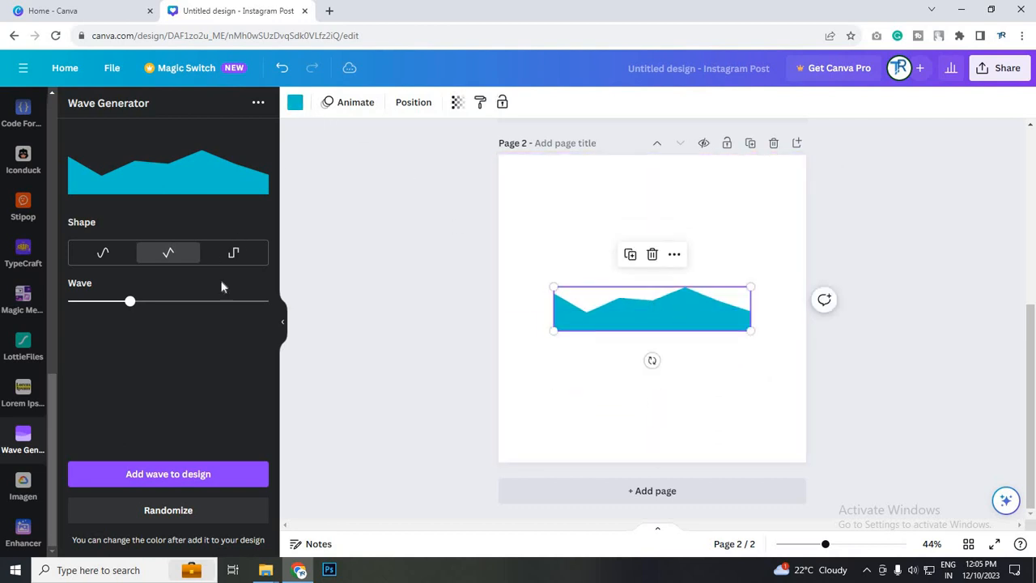
left_click(106, 410)
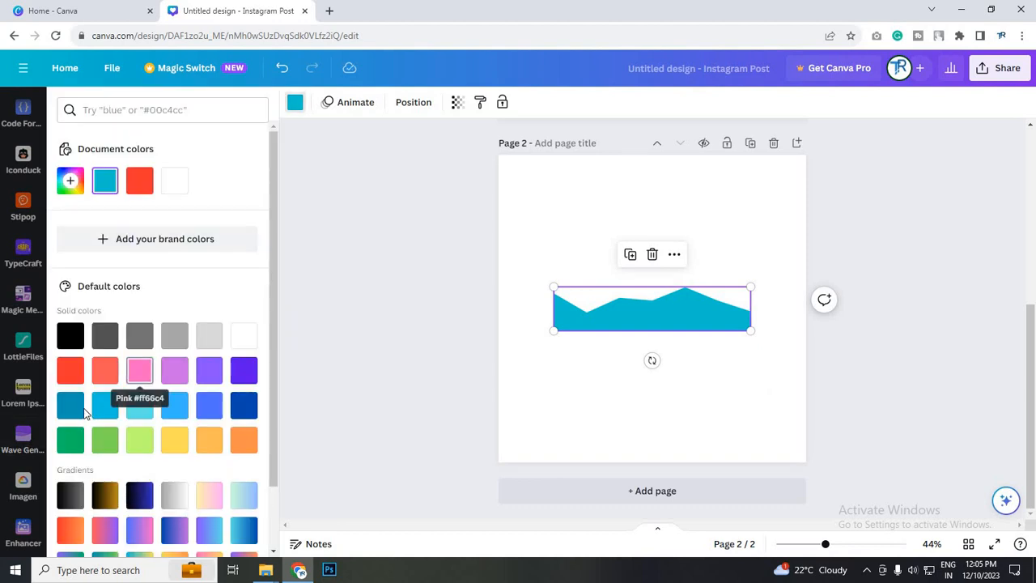
left_click(78, 449)
left_click(208, 404)
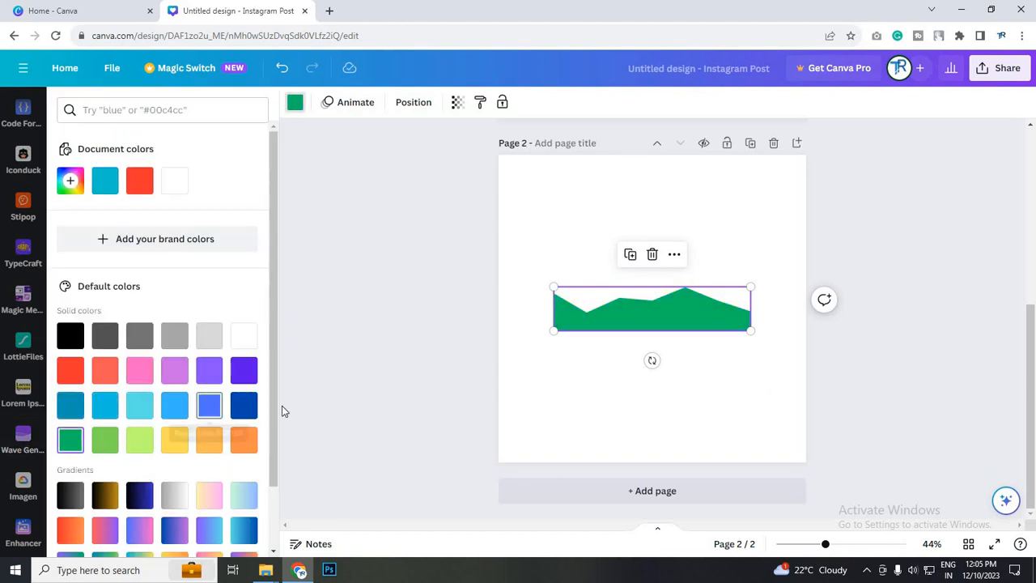
left_click(698, 383)
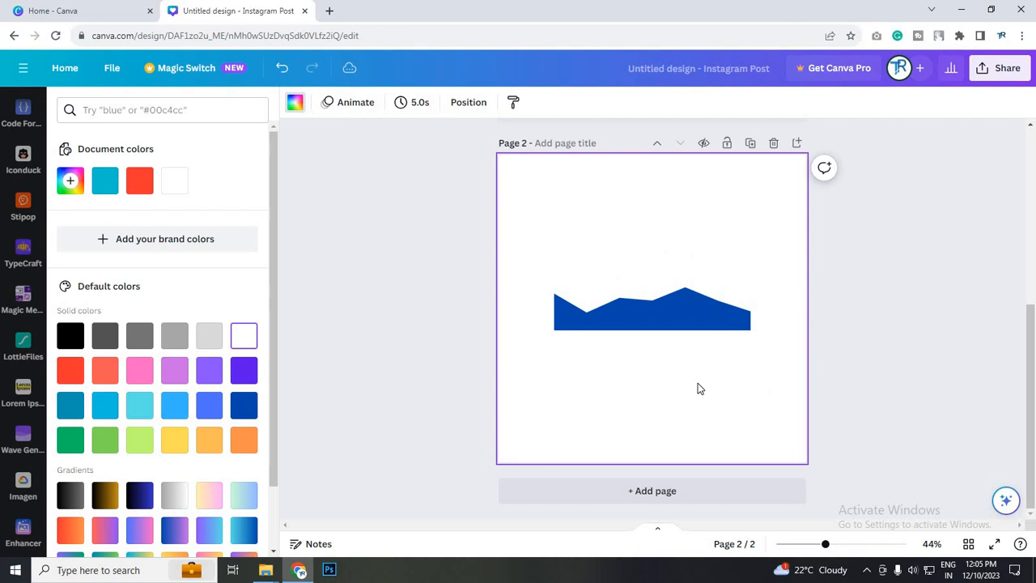
- Add a third page and set Wave Generator to the stepped shape with the Wave amount at about three quarters of its range
left_click(675, 492)
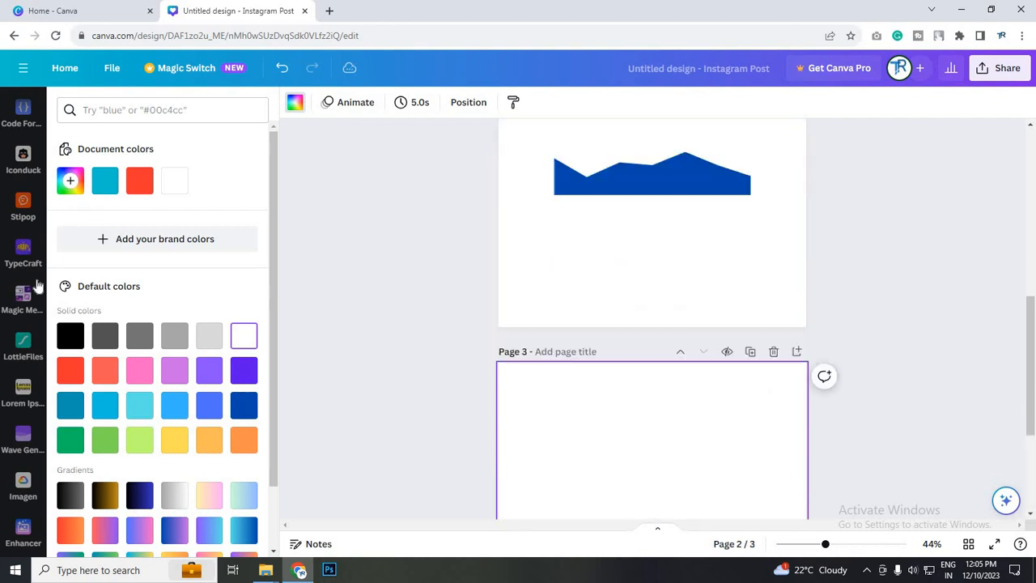
left_click(22, 439)
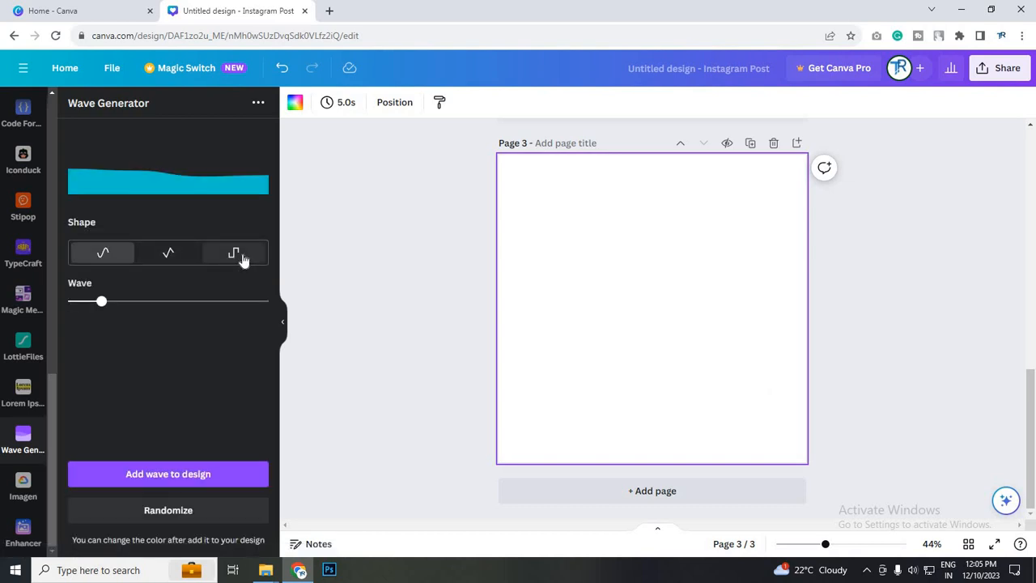
left_click(242, 257)
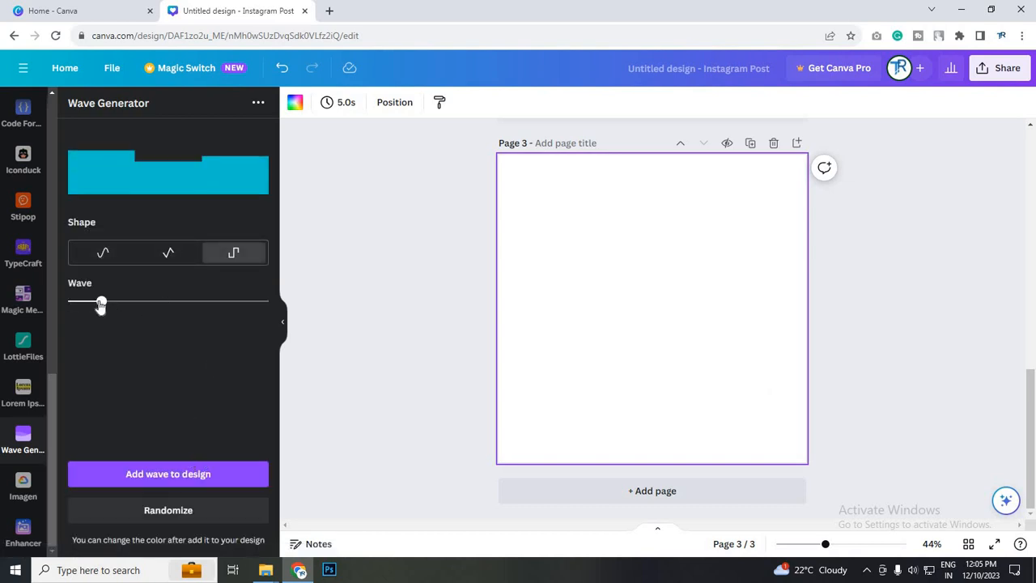
left_click_drag(101, 305, 216, 304)
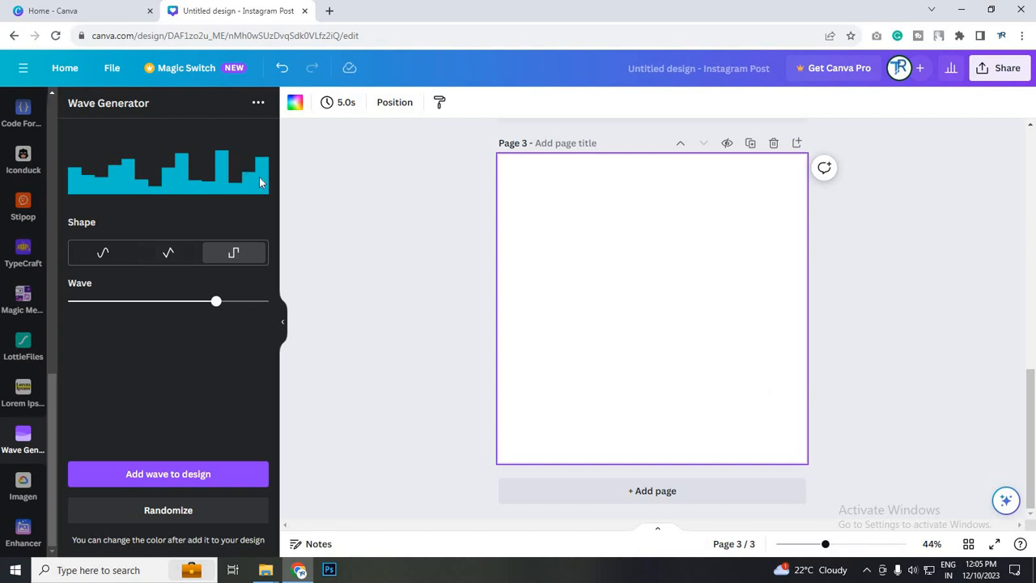
- Try different Wave amounts for the stepped wave and settle on just under two thirds of the range
left_click_drag(217, 305, 218, 306)
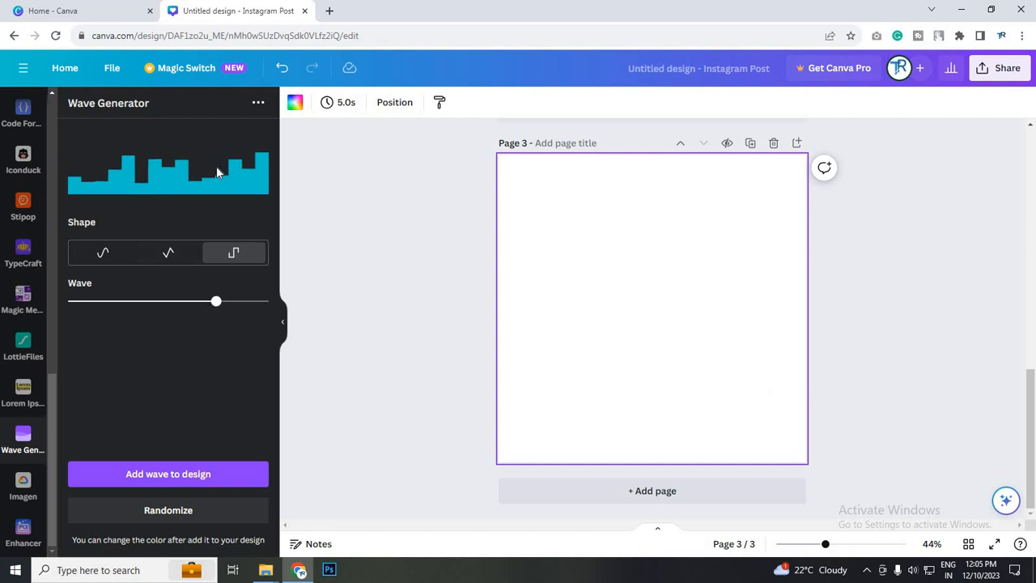
left_click(226, 304)
left_click_drag(226, 303, 216, 304)
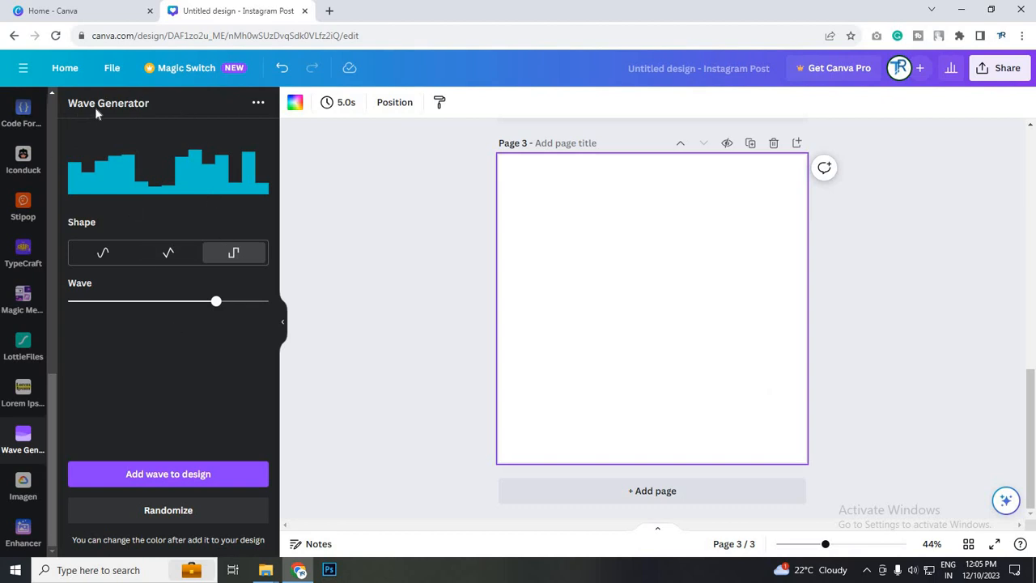
left_click(197, 306)
left_click(188, 306)
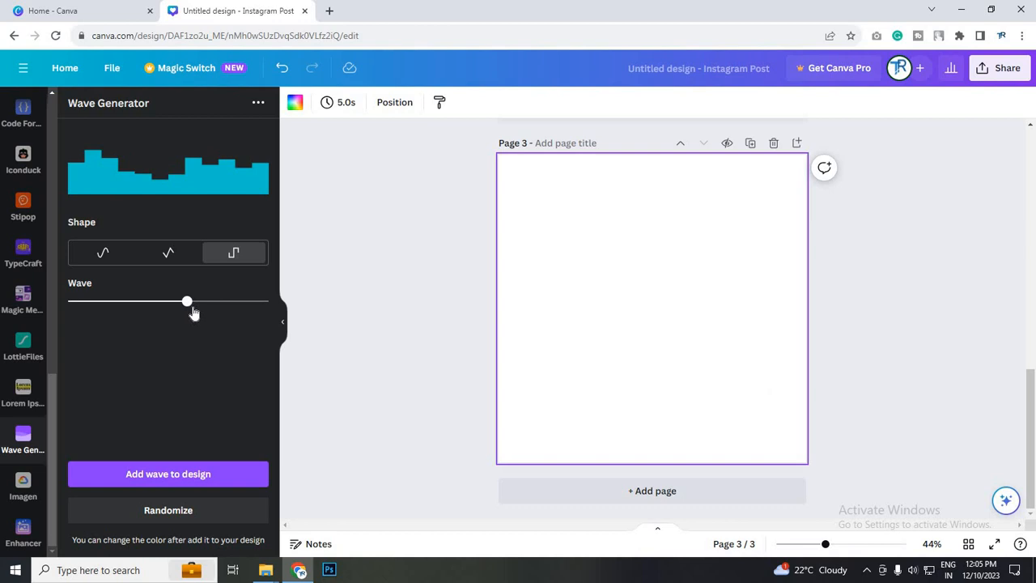
left_click(193, 312)
left_click(187, 310)
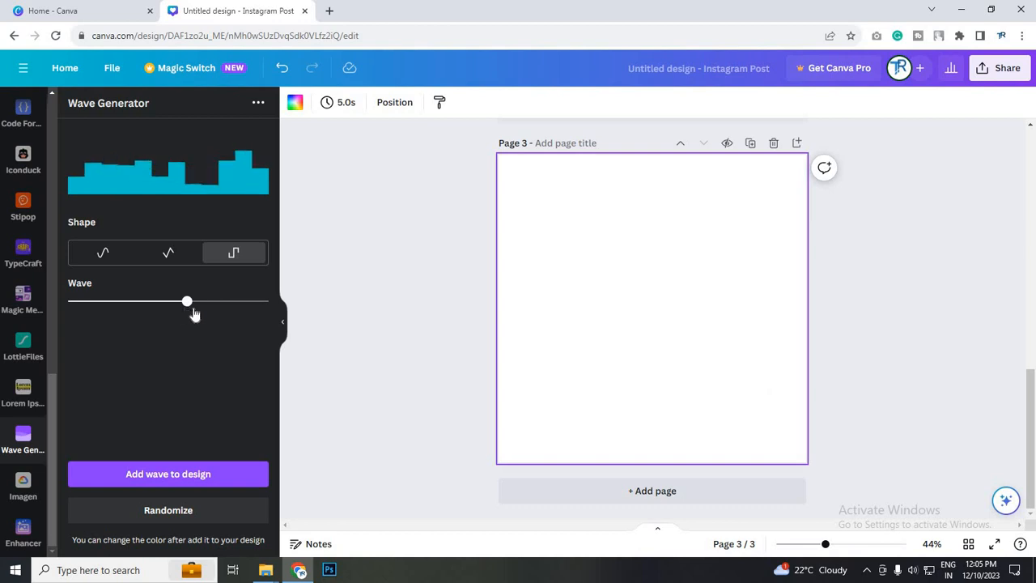
left_click(200, 314)
left_click(208, 314)
left_click(216, 314)
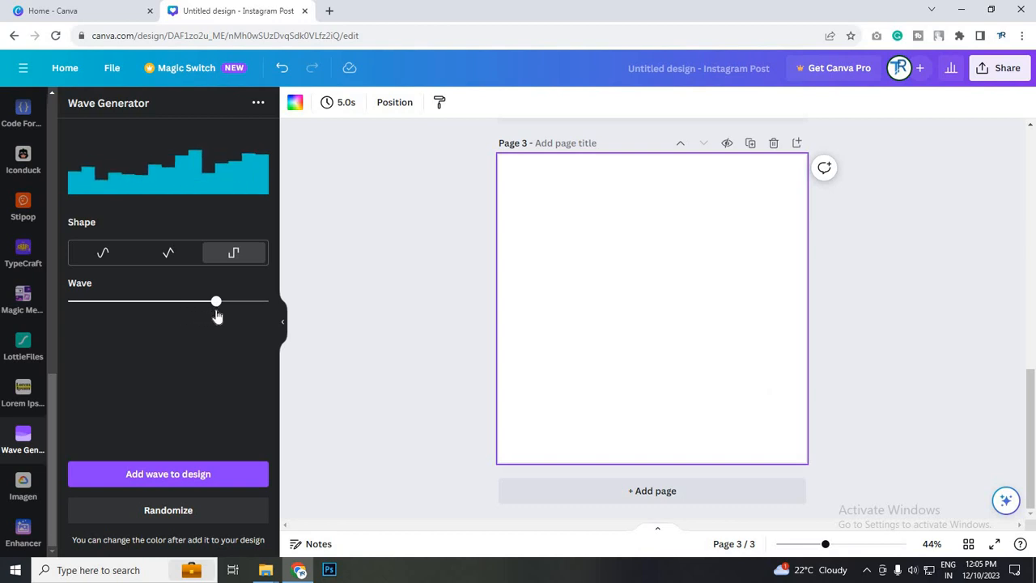
left_click(209, 316)
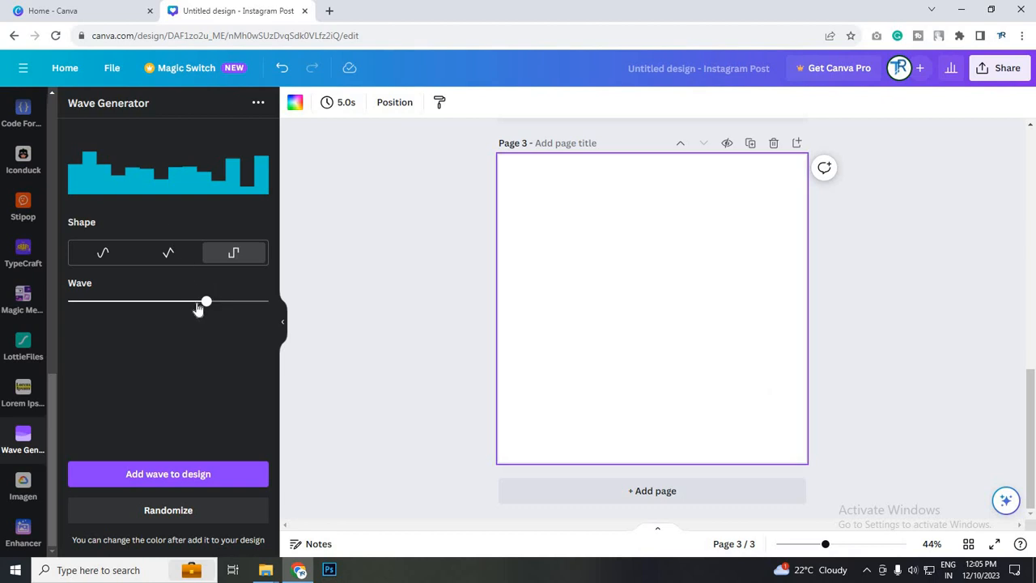
left_click(169, 309)
left_click_drag(201, 312, 196, 307)
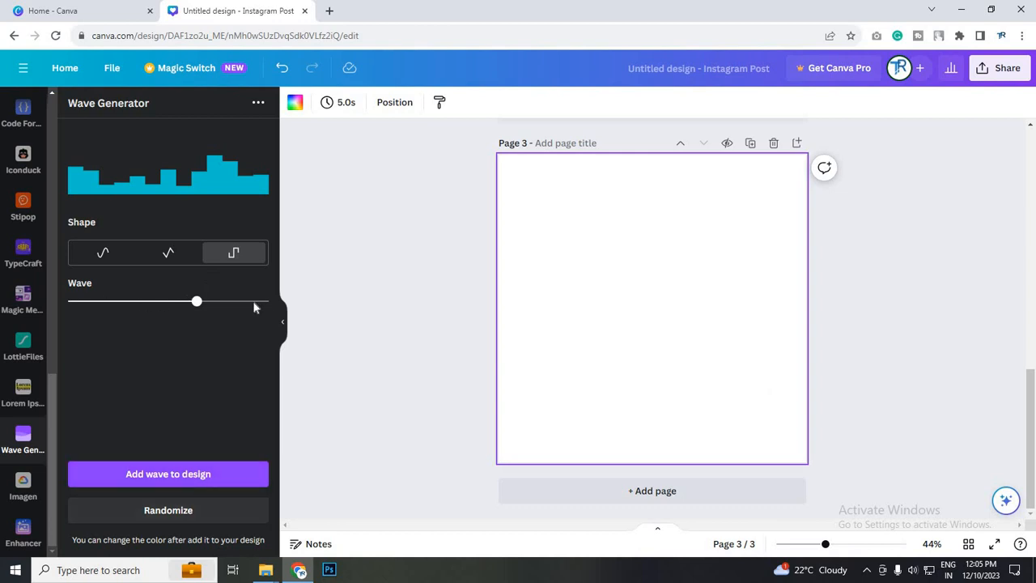
- Randomize the stepped wave until it shows two tall blocks, one just left and one just right of center
left_click(165, 511)
left_click(165, 511)
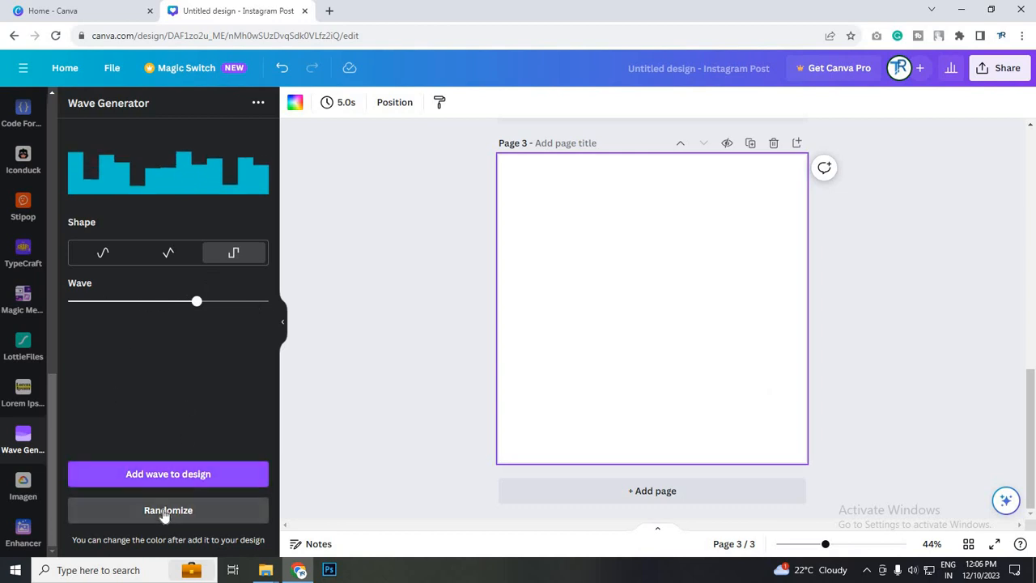
left_click(176, 476)
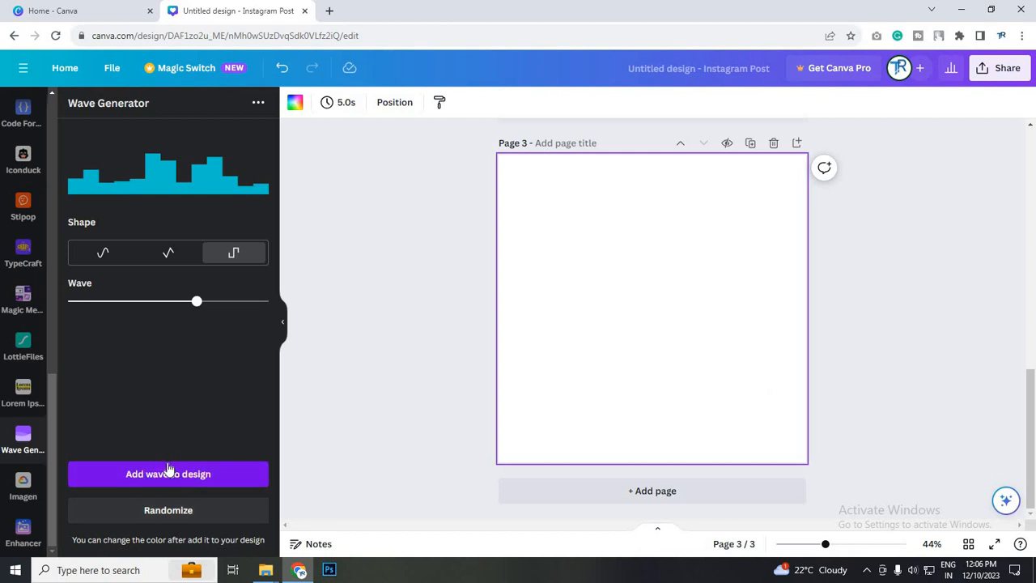
- Add the stepped wave to page 3 and enlarge it to span the full page width along the bottom edge
left_click(167, 474)
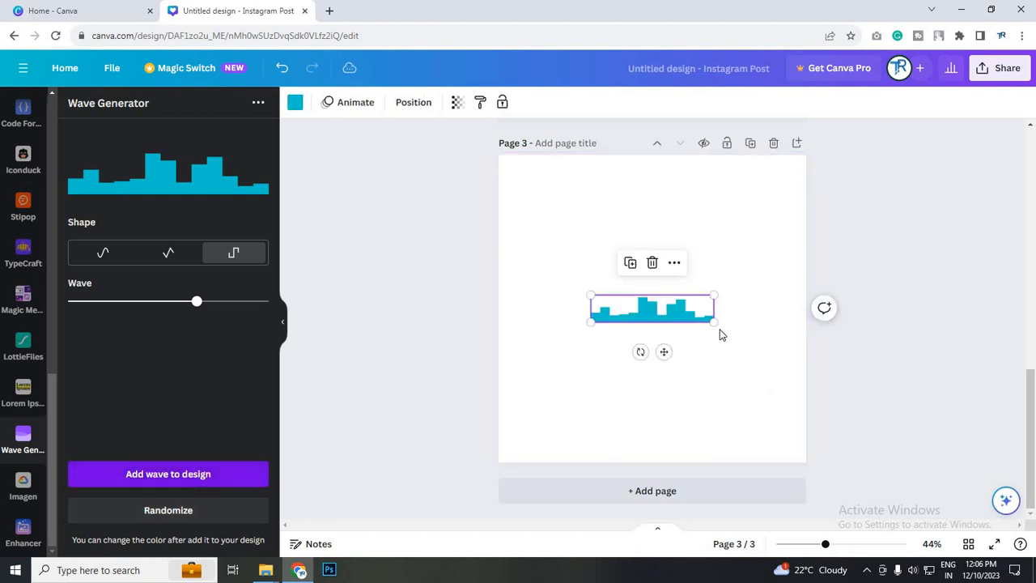
left_click_drag(715, 320, 838, 407)
left_click_drag(730, 323, 640, 430)
left_click_drag(742, 411, 811, 364)
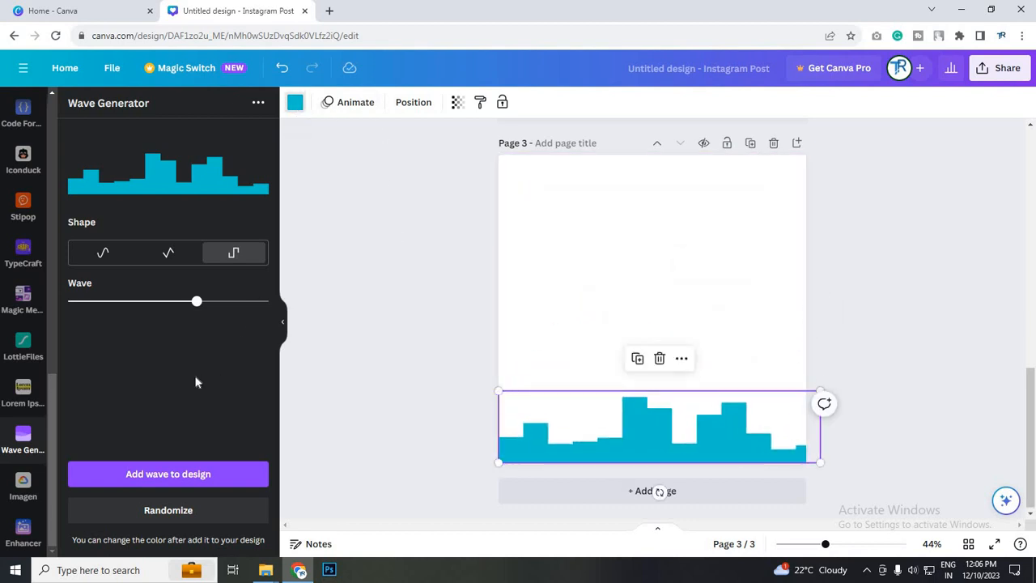
- Recolor the stepped wave on page 3 to the dark gray next to black in the default solid colors
left_click(295, 102)
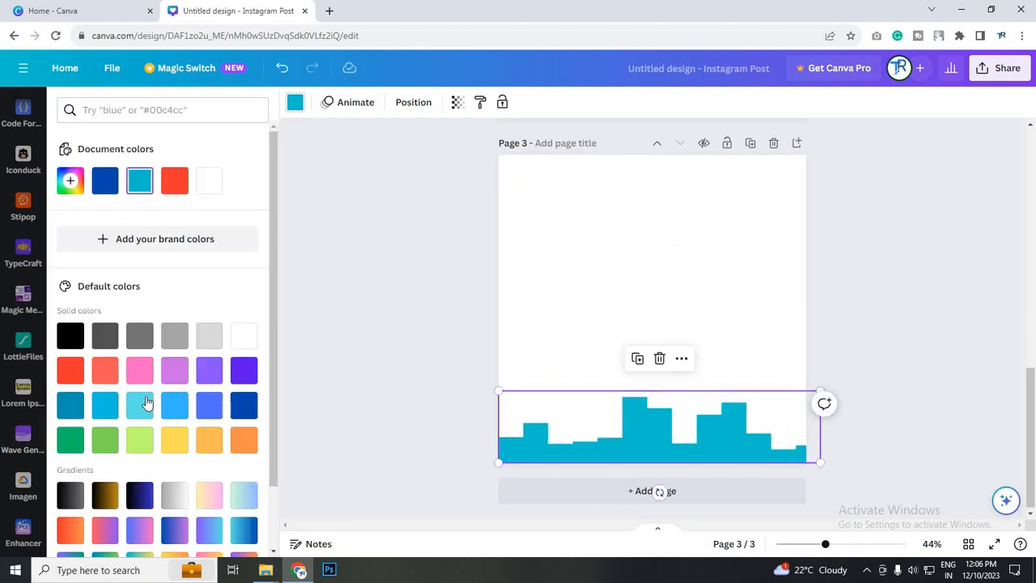
left_click(139, 346)
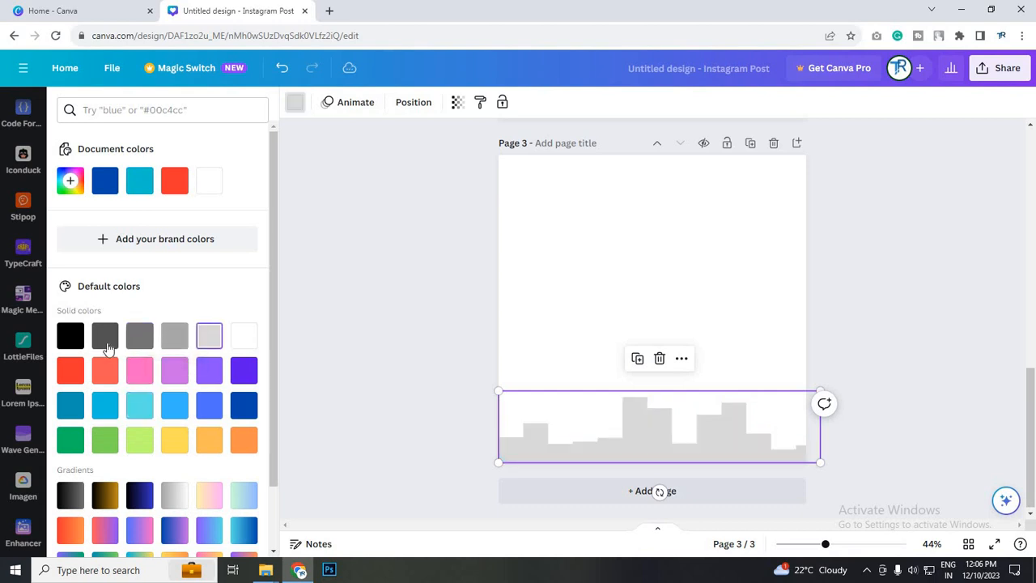
left_click(105, 345)
left_click(985, 318)
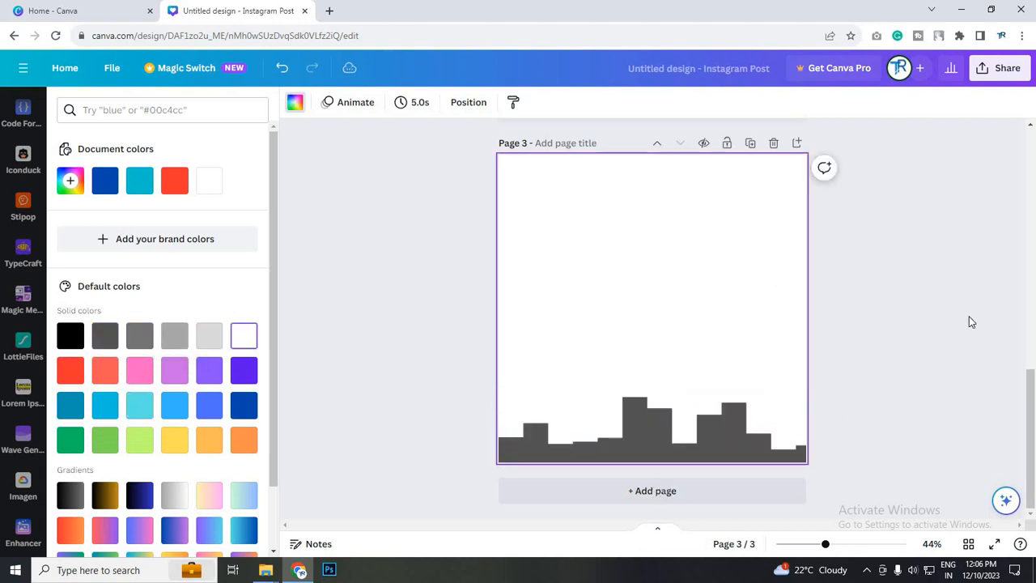